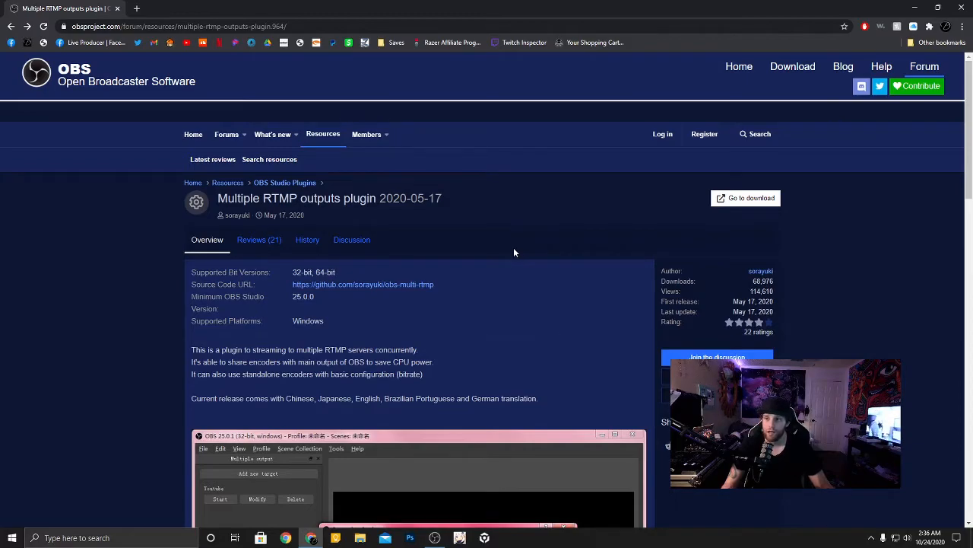
# - Review the Multiple RTMP outputs plugin page, open its GitHub download page and look over the assets of release 0.2.5.1
pyautogui.scroll(-5, 513, 253)
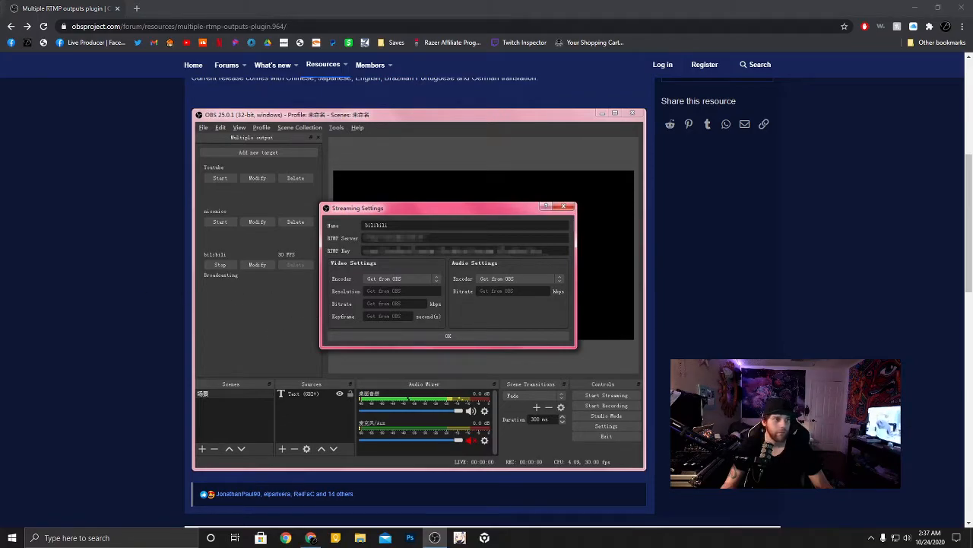
pyautogui.scroll(5, 498, 213)
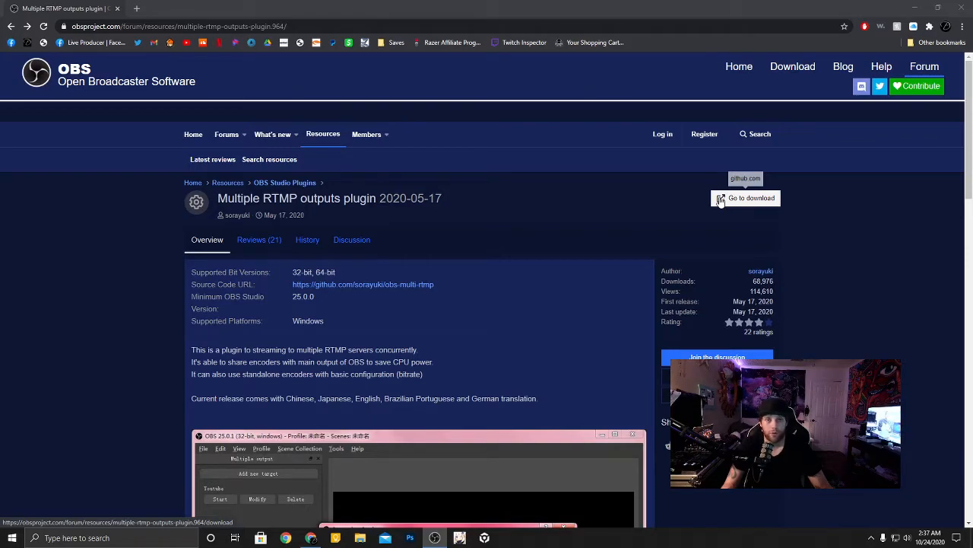
pyautogui.click(720, 199)
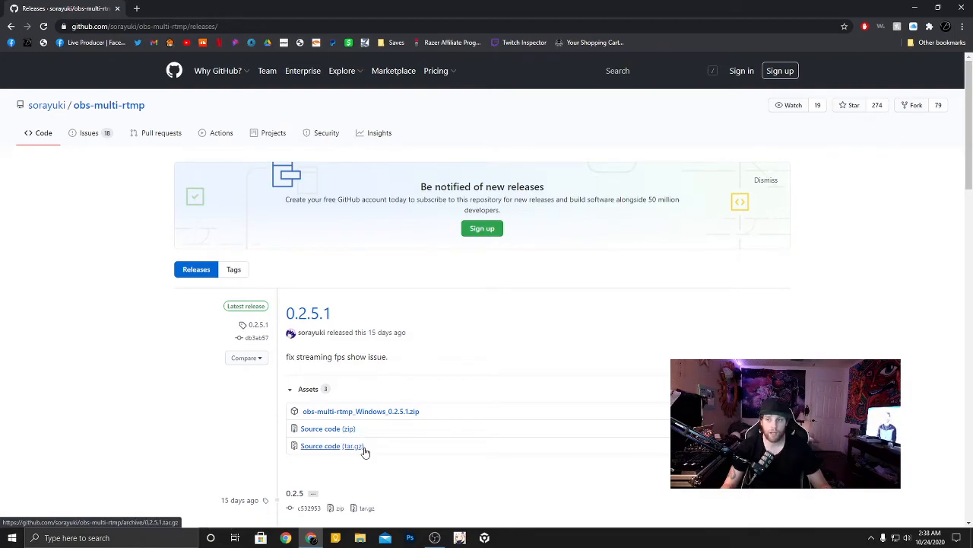
pyautogui.scroll(-2, 362, 450)
pyautogui.scroll(1, 365, 452)
pyautogui.scroll(1, 364, 452)
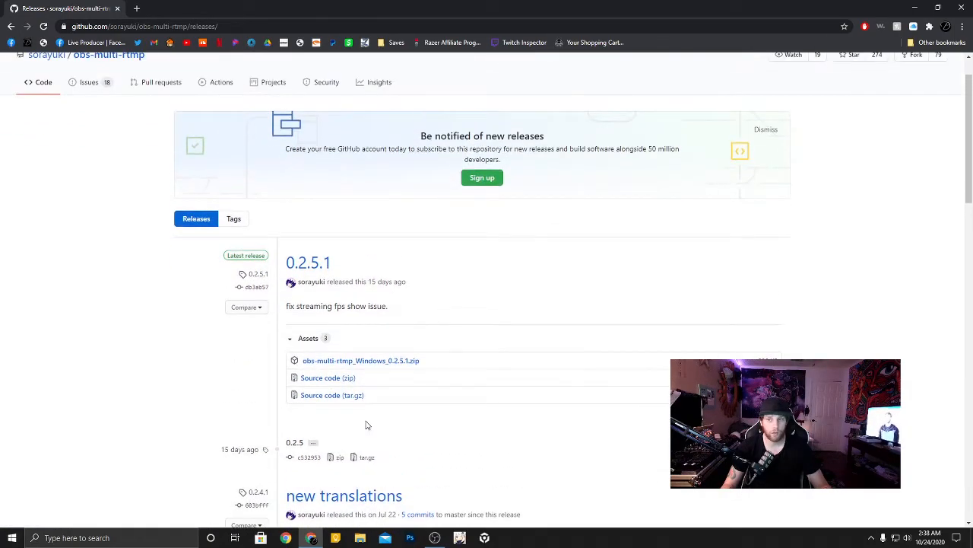
# - Open the downloaded obs-multi-rtmp_Windows_0.2.5.1.zip archive in WinRAR
pyautogui.click(363, 538)
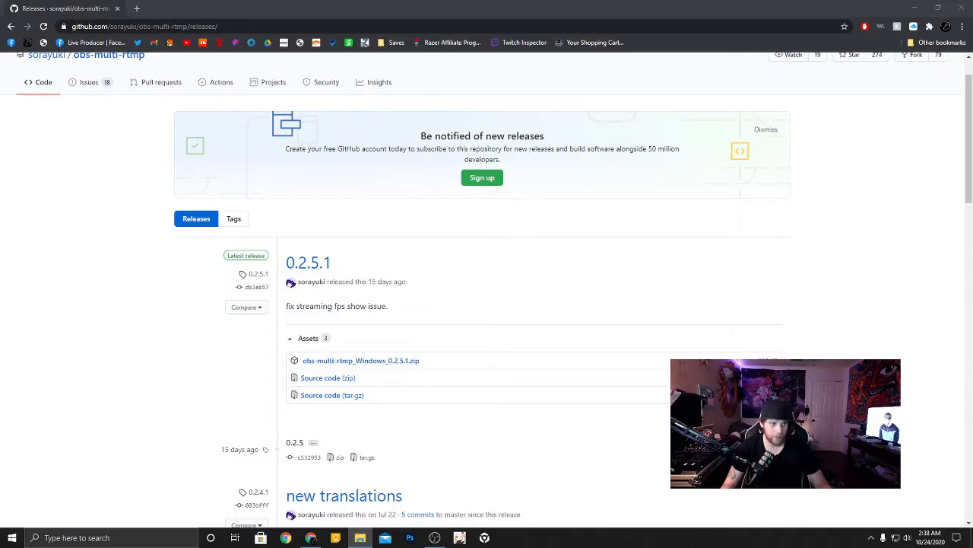
pyautogui.moveTo(0, 161); pyautogui.dragTo(422, 112)
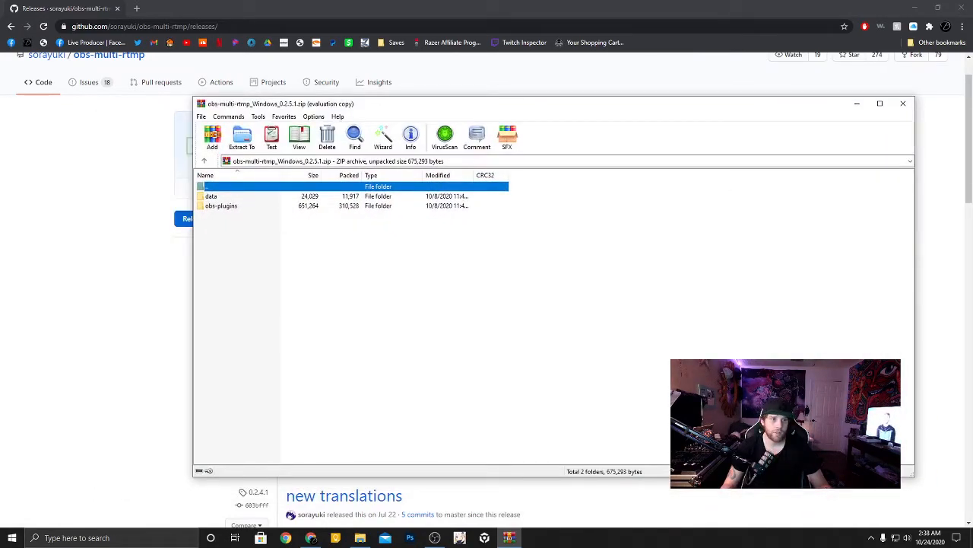
pyautogui.moveTo(398, 106); pyautogui.dragTo(312, 94)
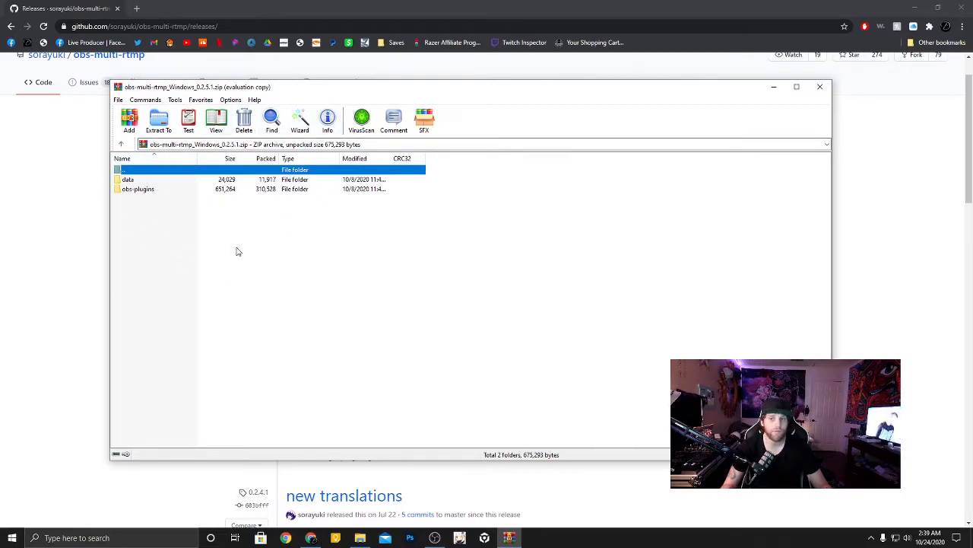
# - Inspect the obs-plugins folder inside the archive's data folder, and return to the archive root
pyautogui.doubleClick(131, 182)
pyautogui.doubleClick(133, 183)
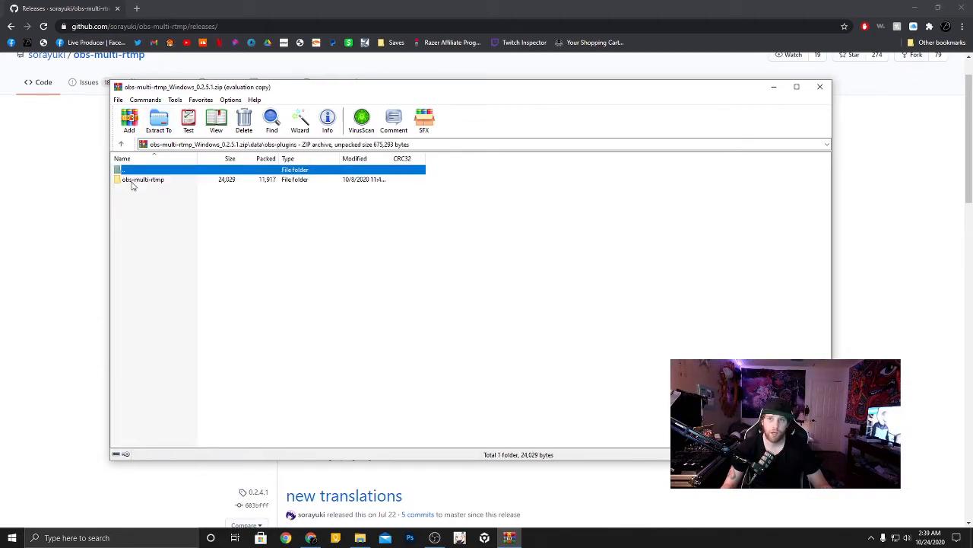
pyautogui.click(121, 144)
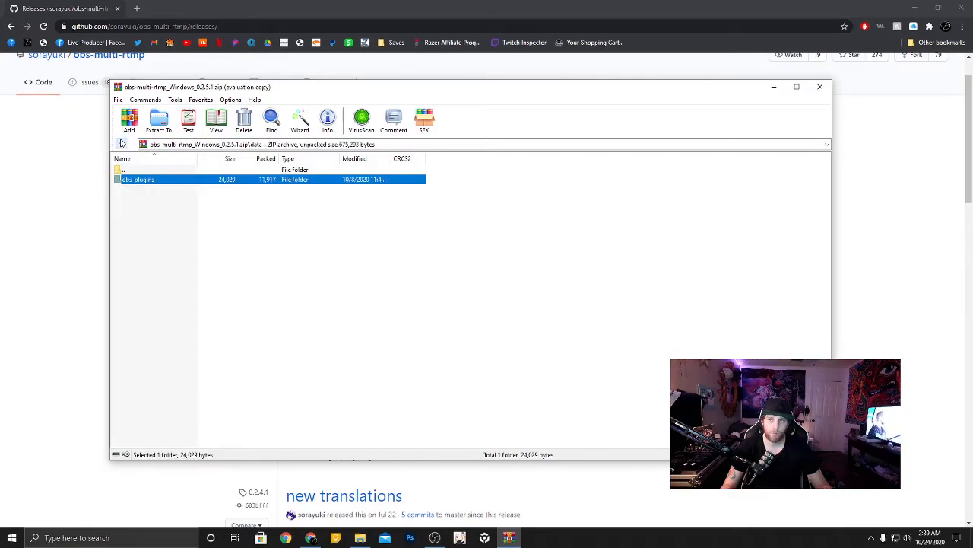
pyautogui.click(121, 144)
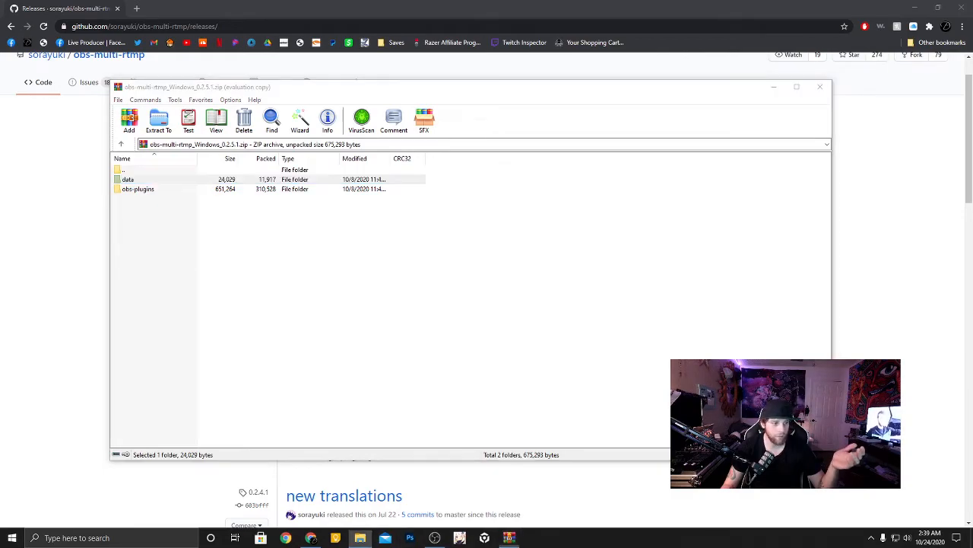
# - Bring the file browser over the archive, go to the %appdata% location and open its obs-studio folder
pyautogui.moveTo(0, 145); pyautogui.dragTo(476, 141)
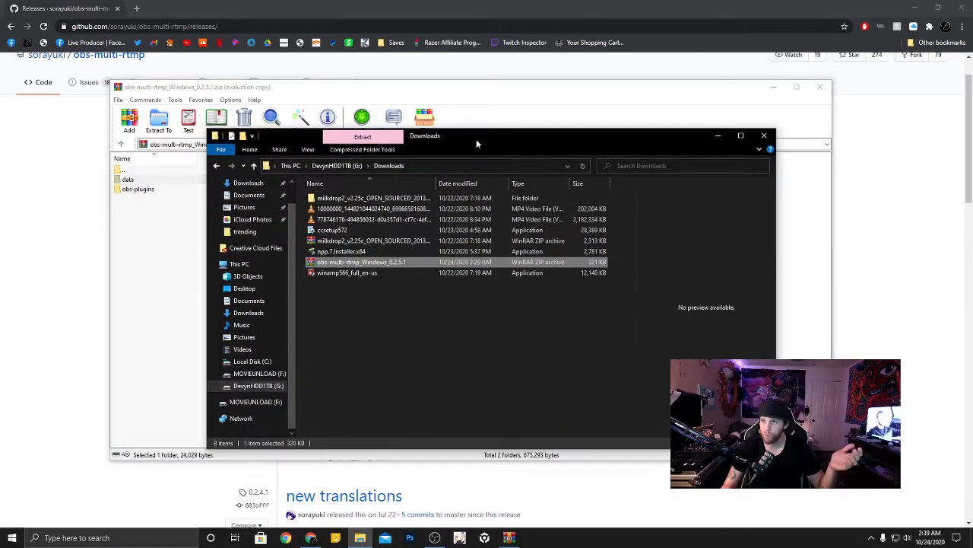
pyautogui.click(420, 165)
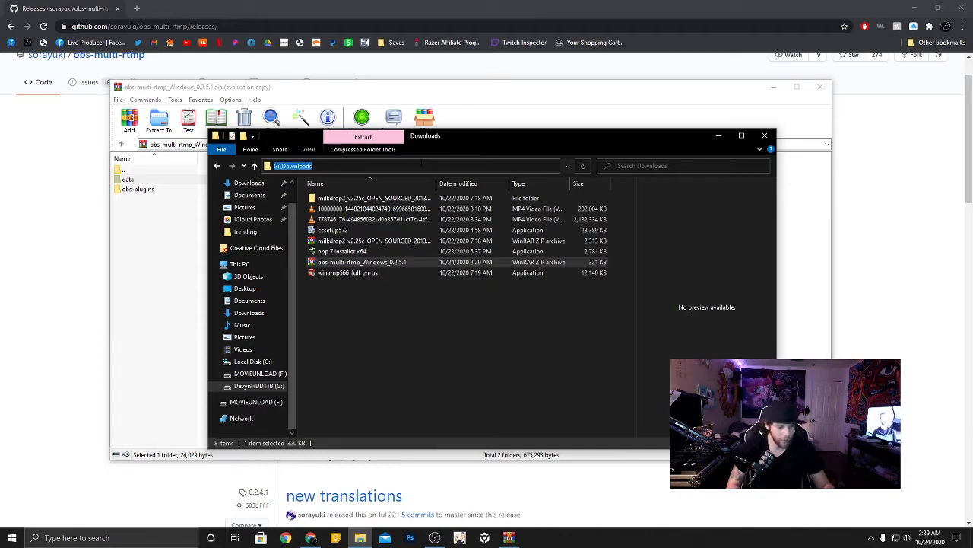
pyautogui.write('%')
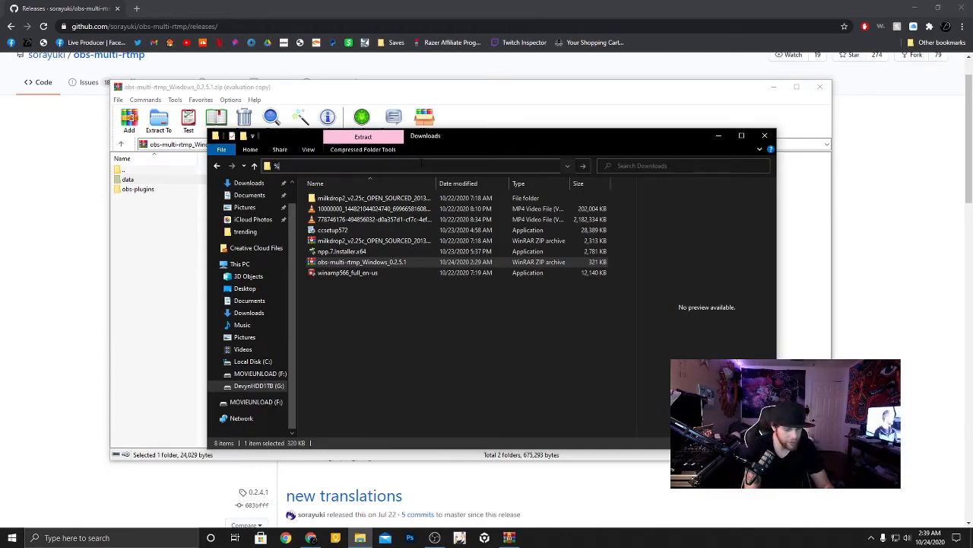
pyautogui.write('appdata')
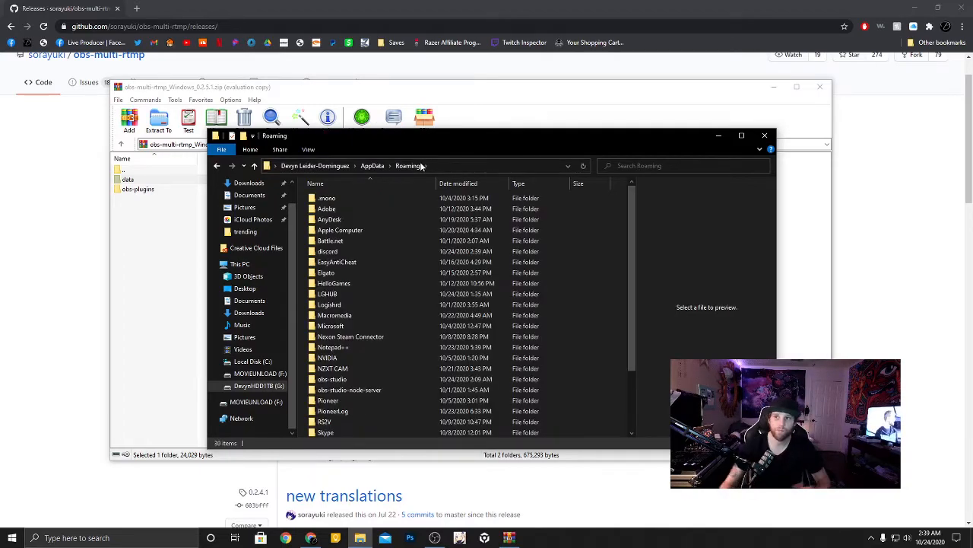
pyautogui.scroll(-1, 373, 343)
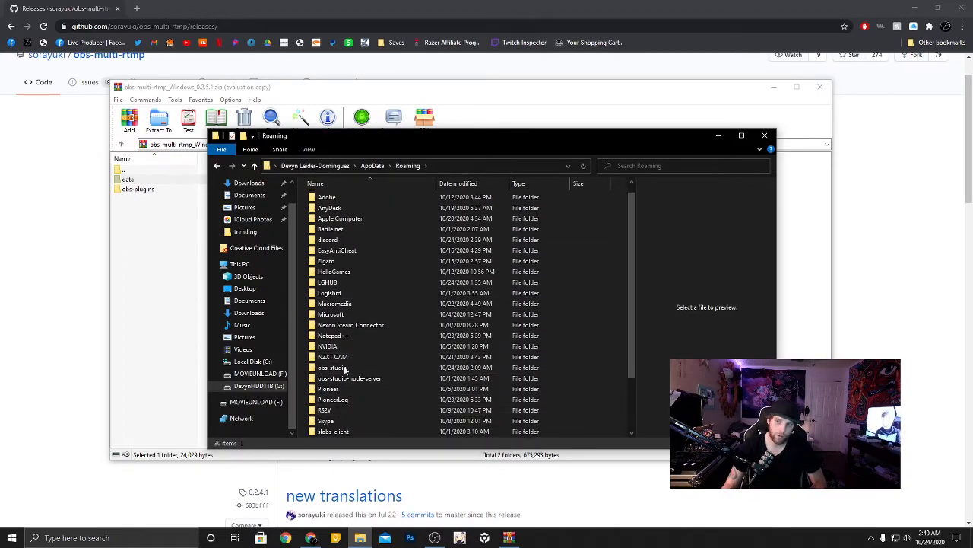
pyautogui.click(347, 370)
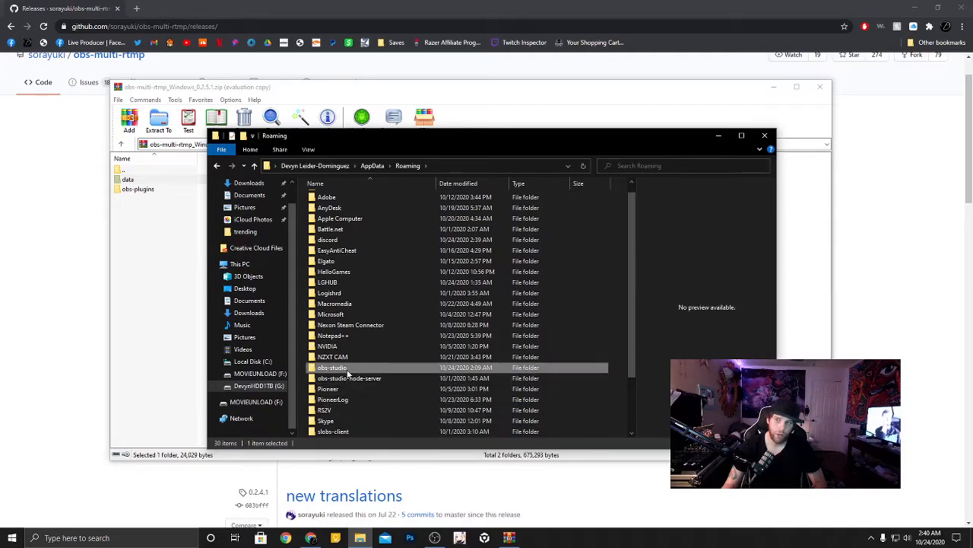
pyautogui.doubleClick(343, 368)
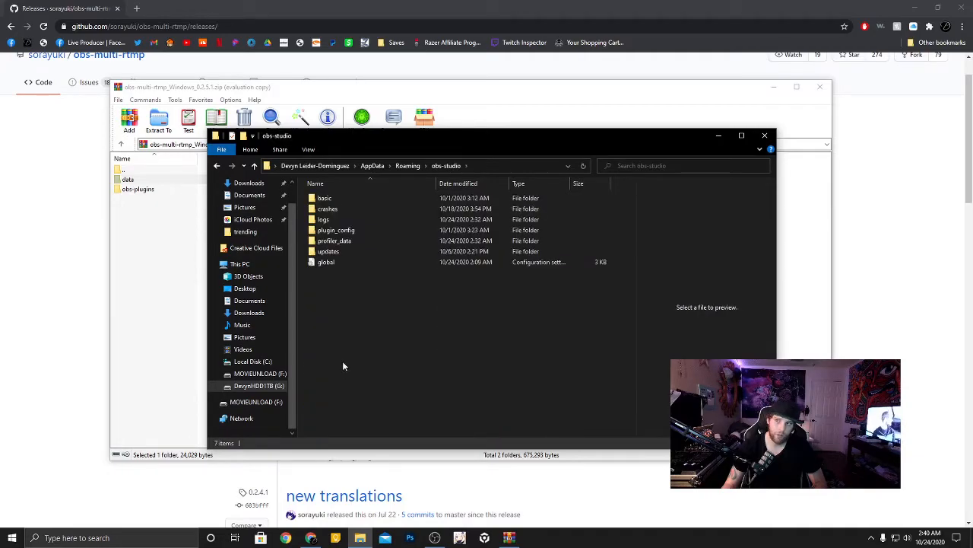
# - Check the plugin_config, basic and profiler_data subfolders of the roaming obs-studio folder for the plugin installation location
pyautogui.doubleClick(340, 231)
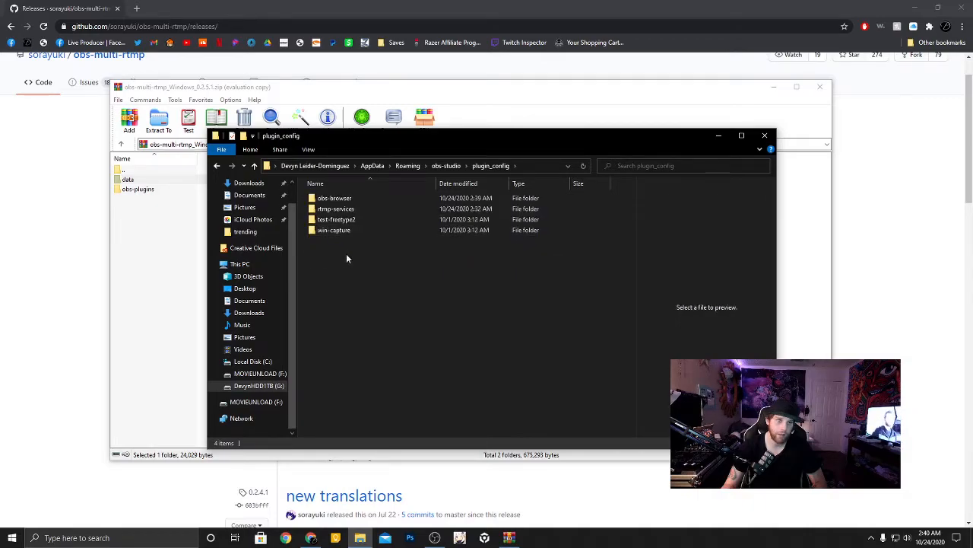
pyautogui.click(220, 167)
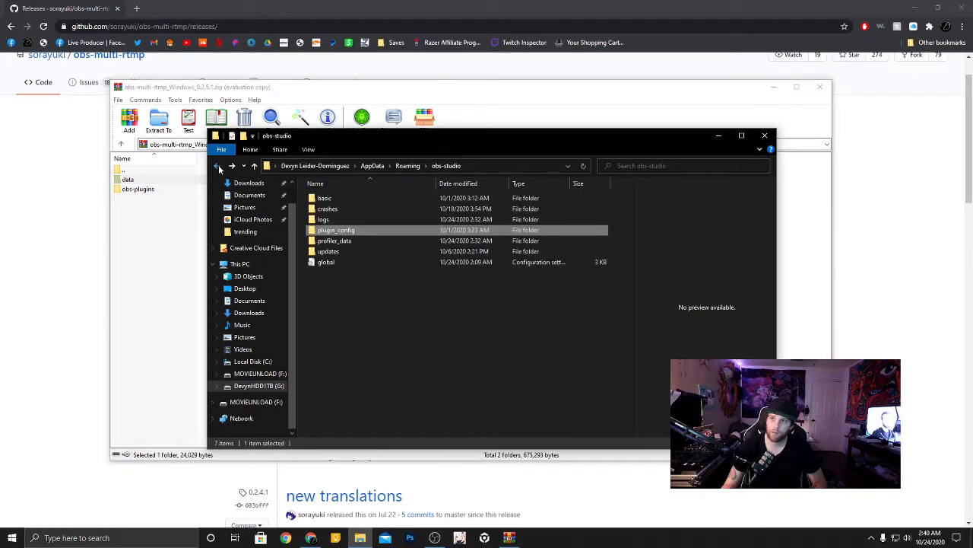
pyautogui.doubleClick(333, 200)
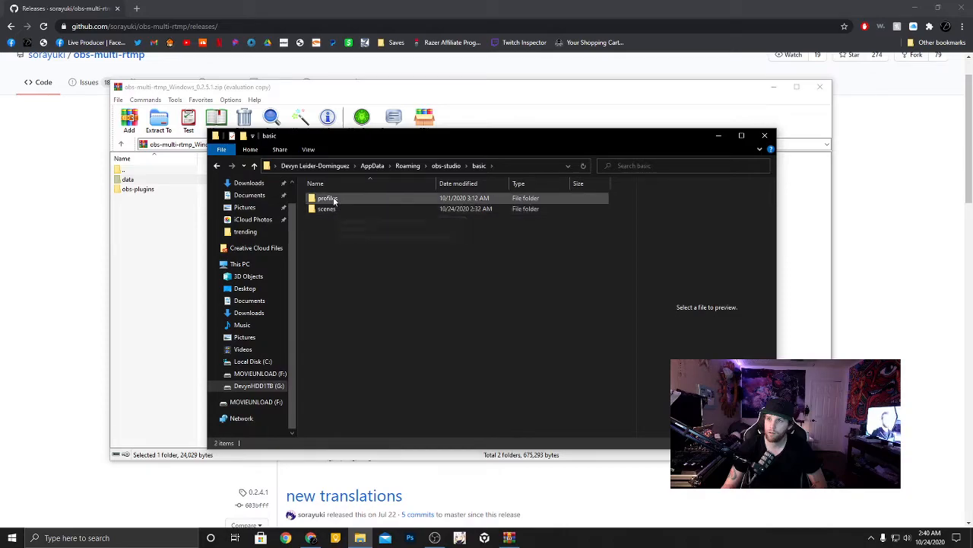
pyautogui.click(220, 167)
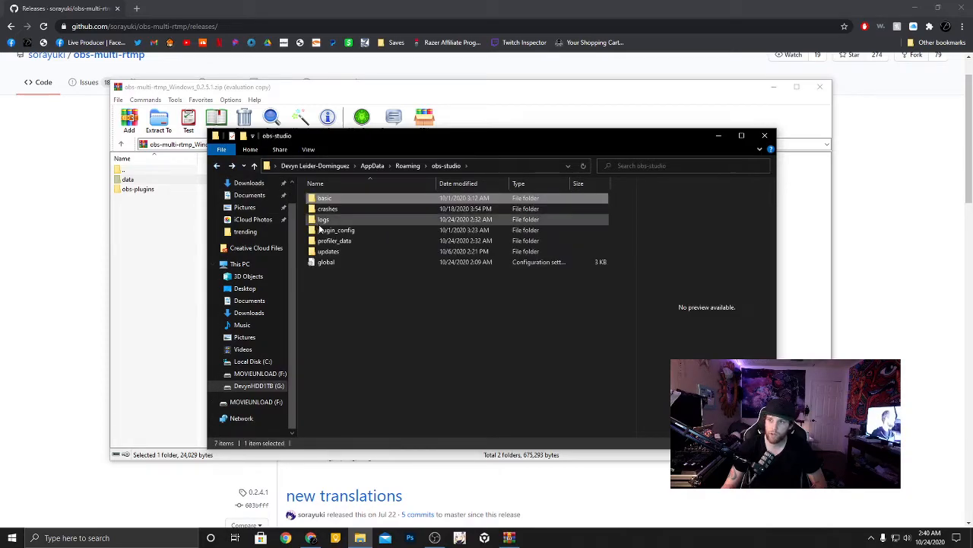
pyautogui.click(342, 242)
pyautogui.doubleClick(342, 242)
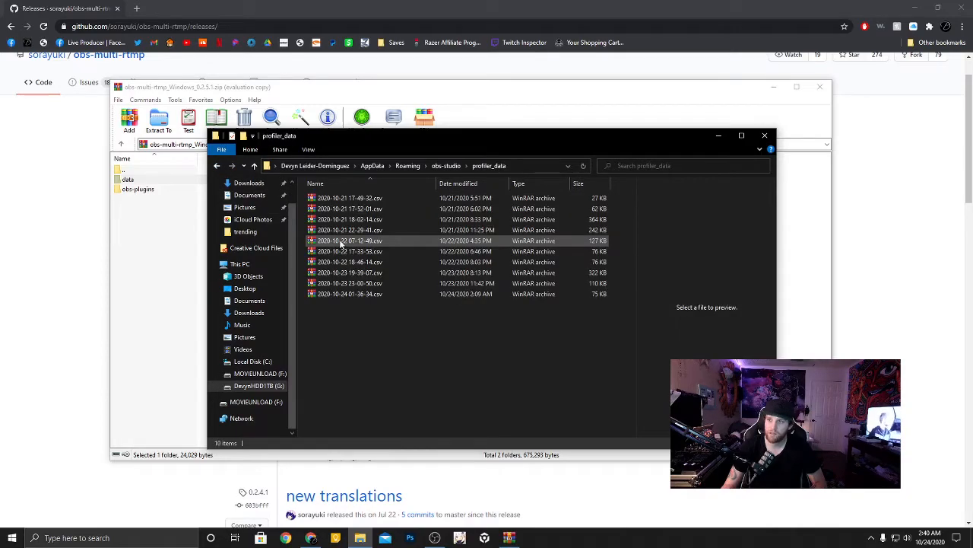
pyautogui.click(217, 166)
pyautogui.doubleClick(348, 230)
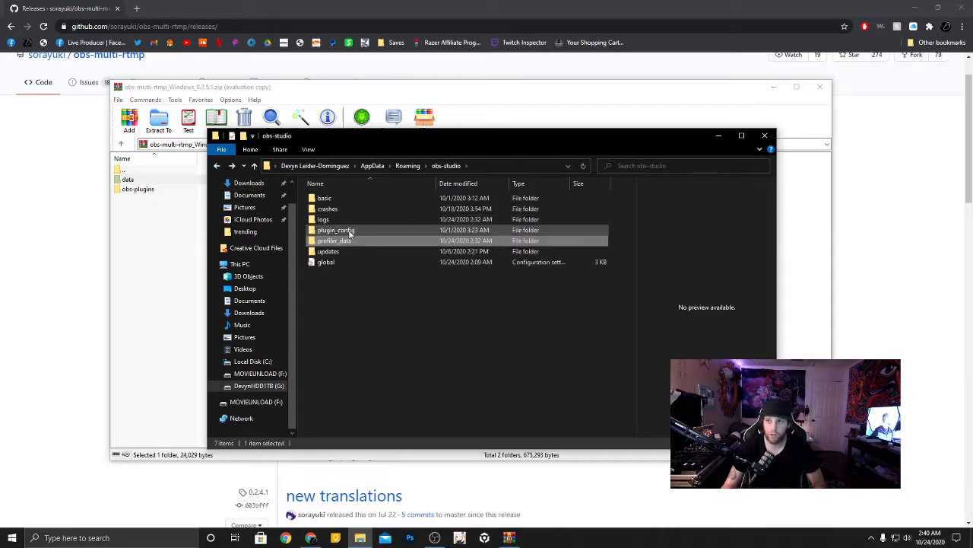
pyautogui.click(217, 166)
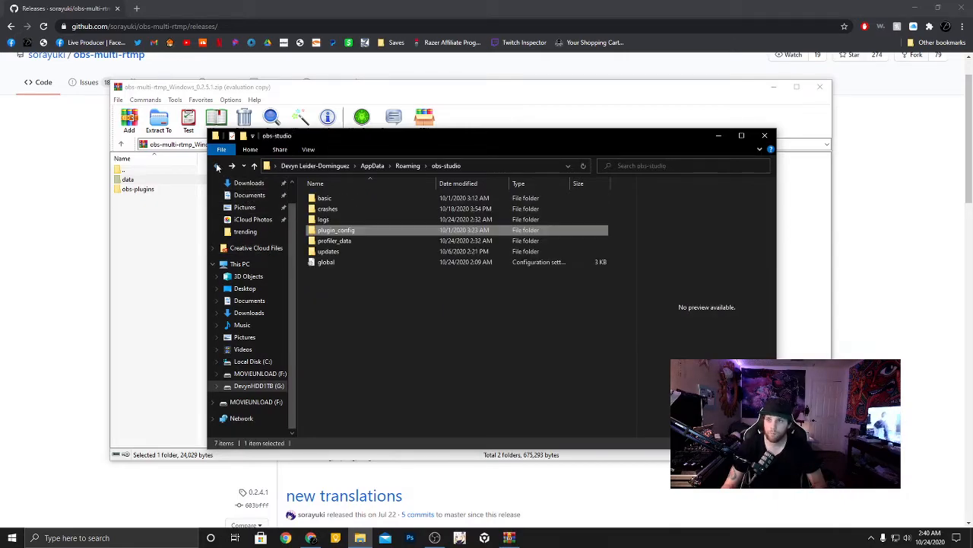
# - Look through Program Files (x86) on Local Disk (C:) for the OBS installation folder
pyautogui.click(253, 362)
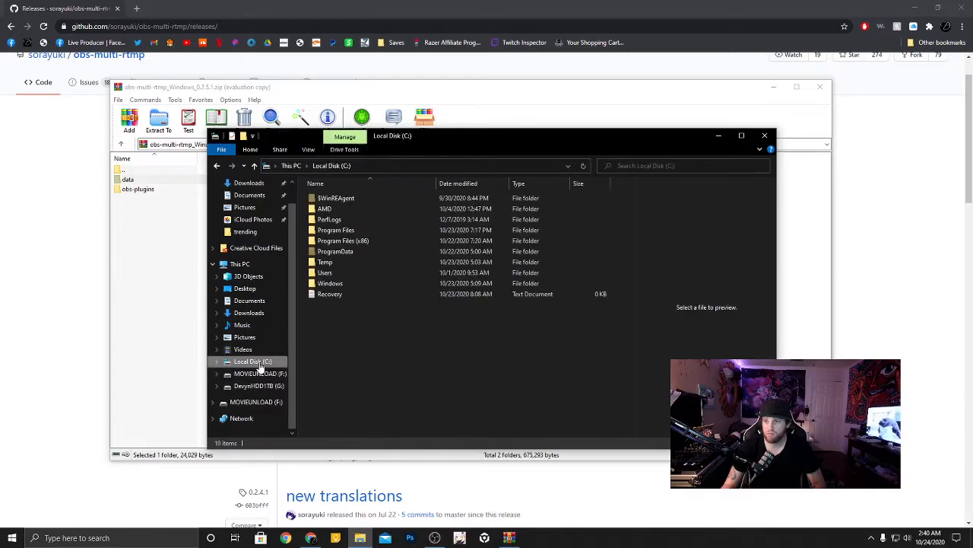
pyautogui.doubleClick(342, 240)
pyautogui.scroll(-3, 368, 285)
pyautogui.scroll(3, 376, 303)
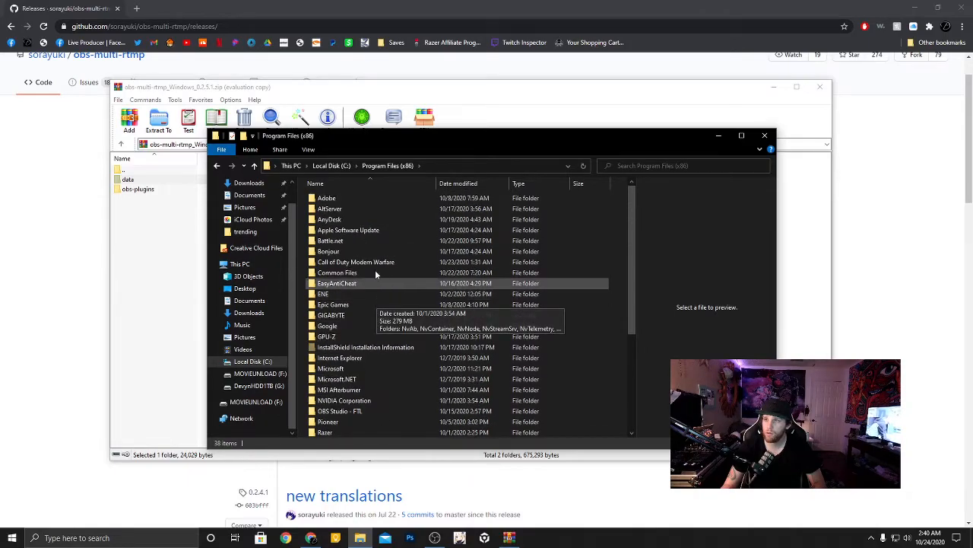
pyautogui.scroll(-2, 384, 410)
pyautogui.scroll(-2, 384, 411)
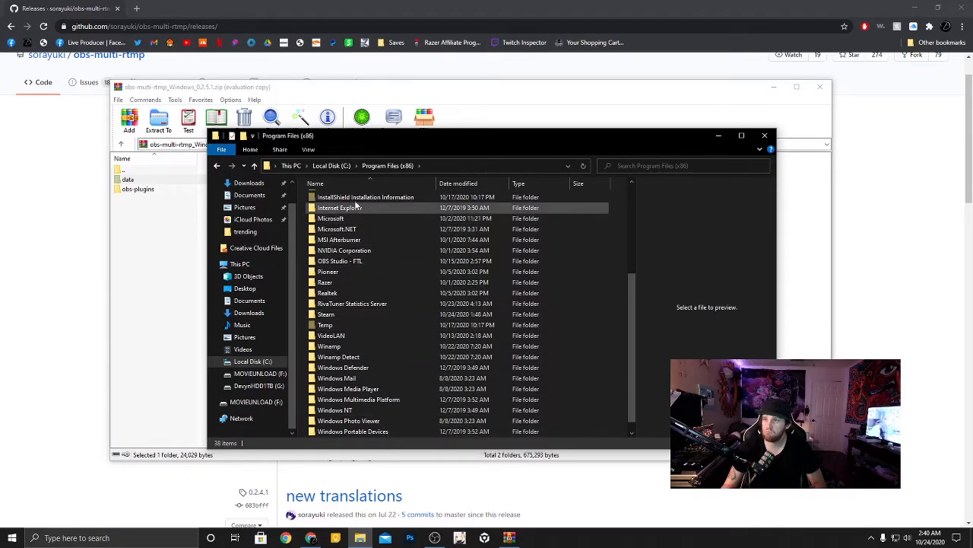
# - Open the obs-plugins folder within obs-studio under Program Files on Local Disk (C:)
pyautogui.click(331, 165)
pyautogui.click(347, 231)
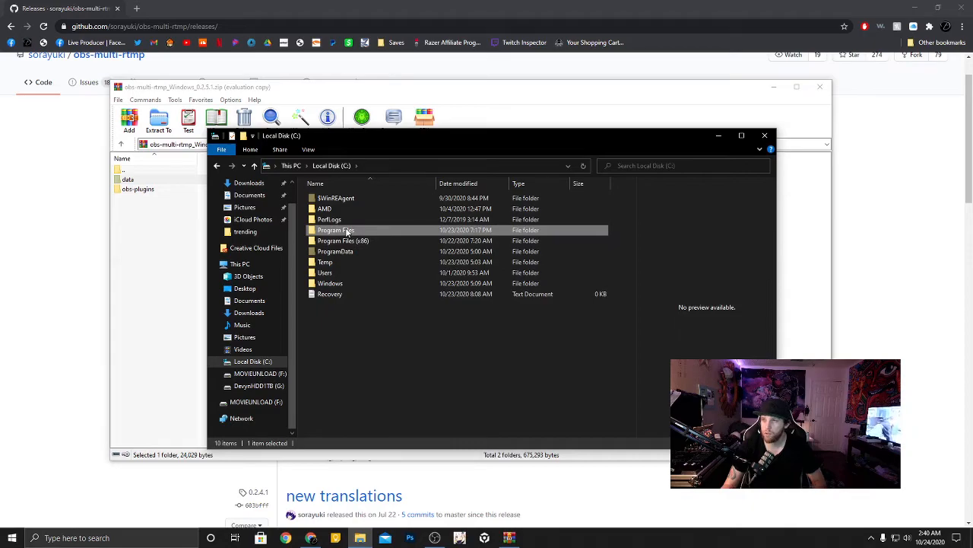
pyautogui.doubleClick(347, 231)
pyautogui.scroll(-2, 356, 327)
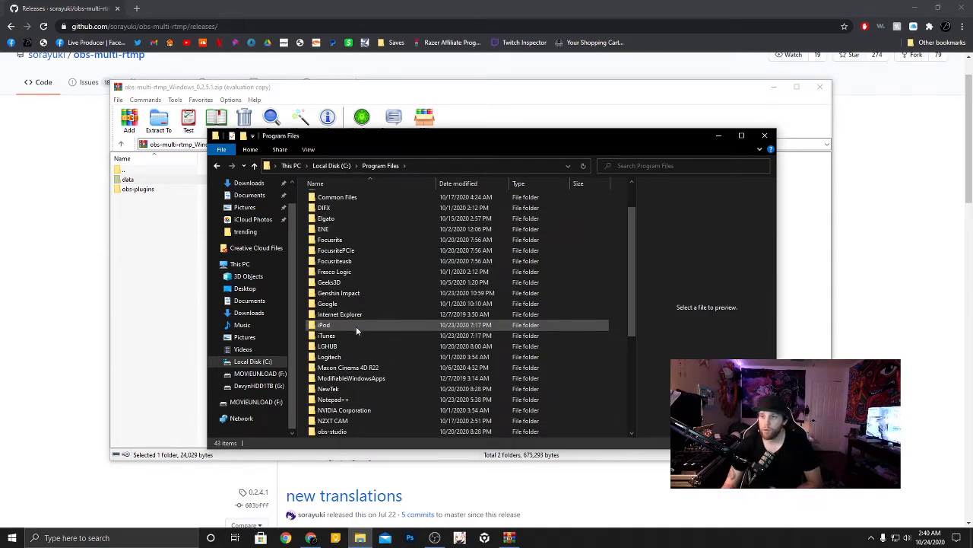
pyautogui.scroll(-5, 356, 326)
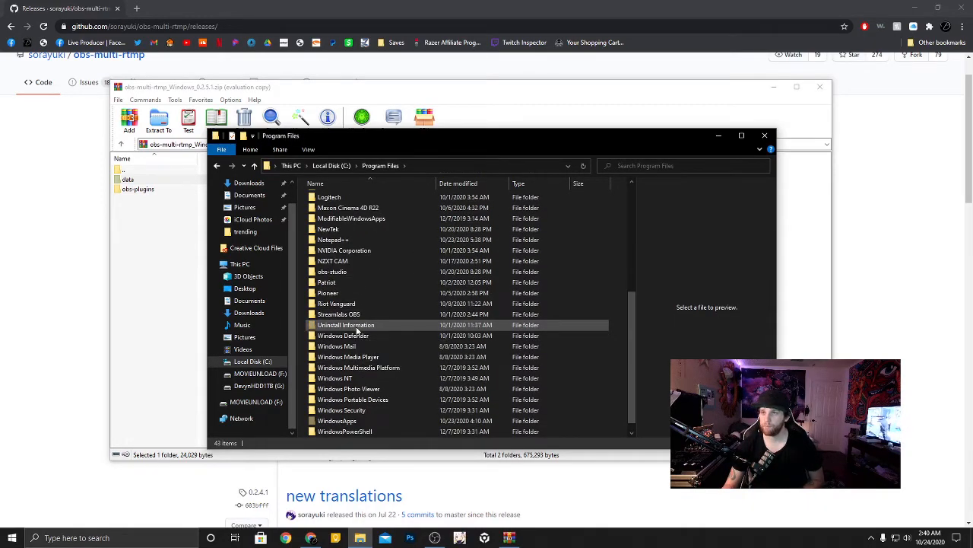
pyautogui.scroll(2, 356, 330)
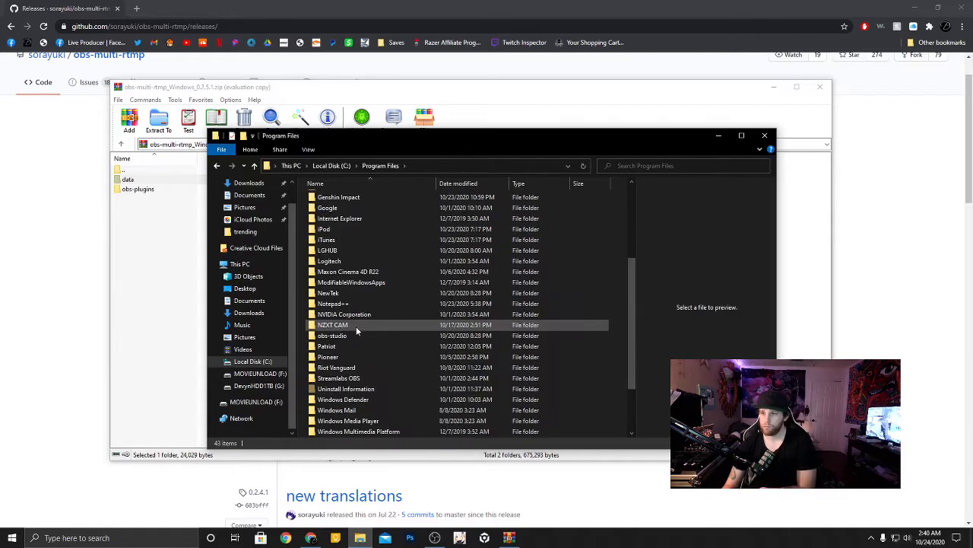
pyautogui.scroll(-2, 356, 329)
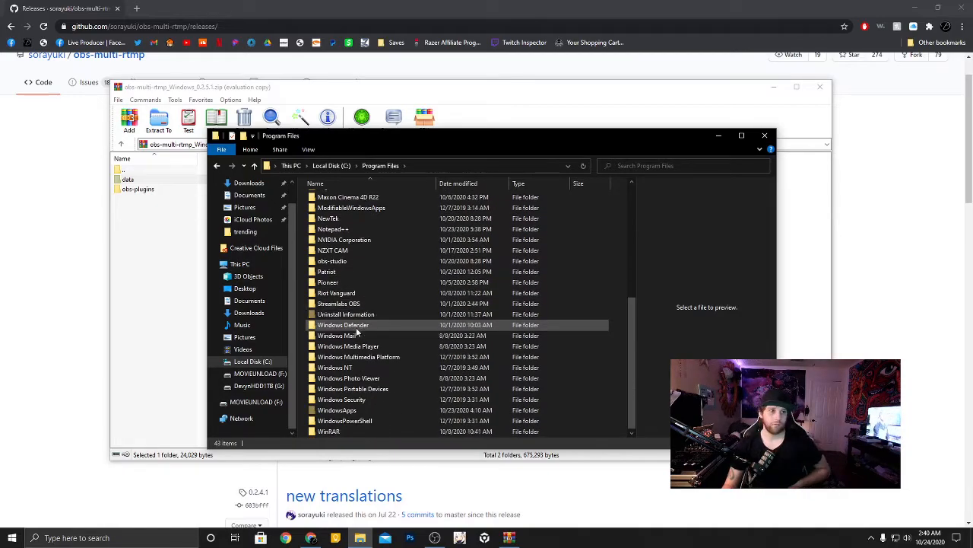
pyautogui.scroll(1, 356, 330)
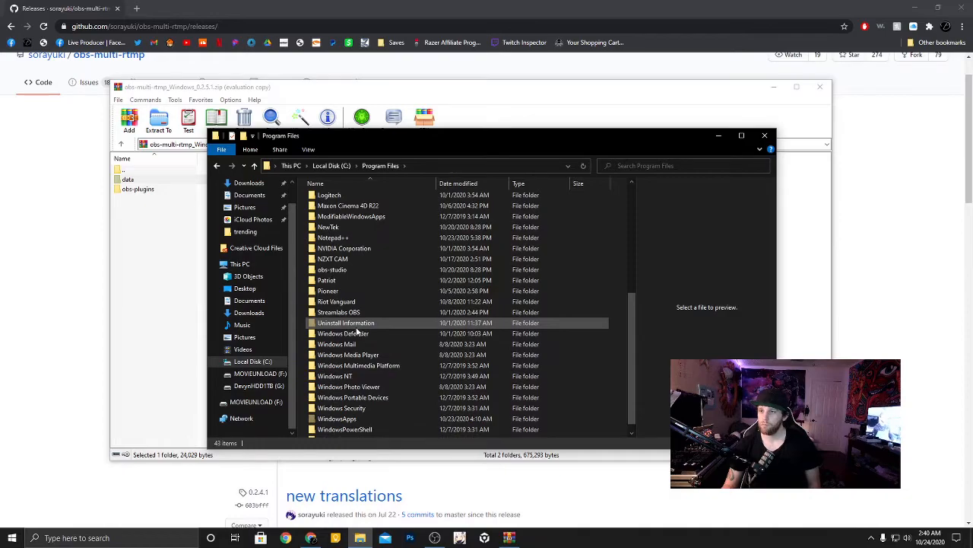
pyautogui.doubleClick(346, 272)
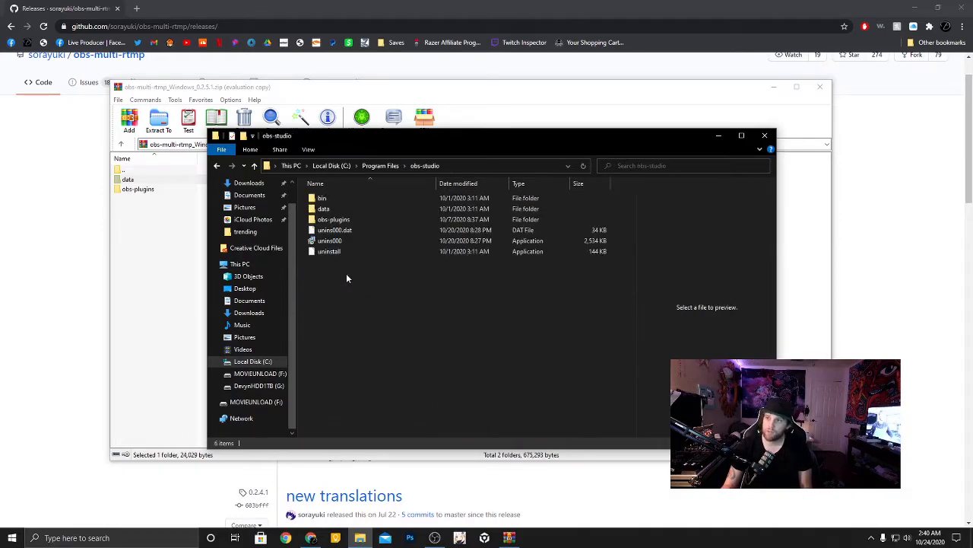
pyautogui.doubleClick(337, 220)
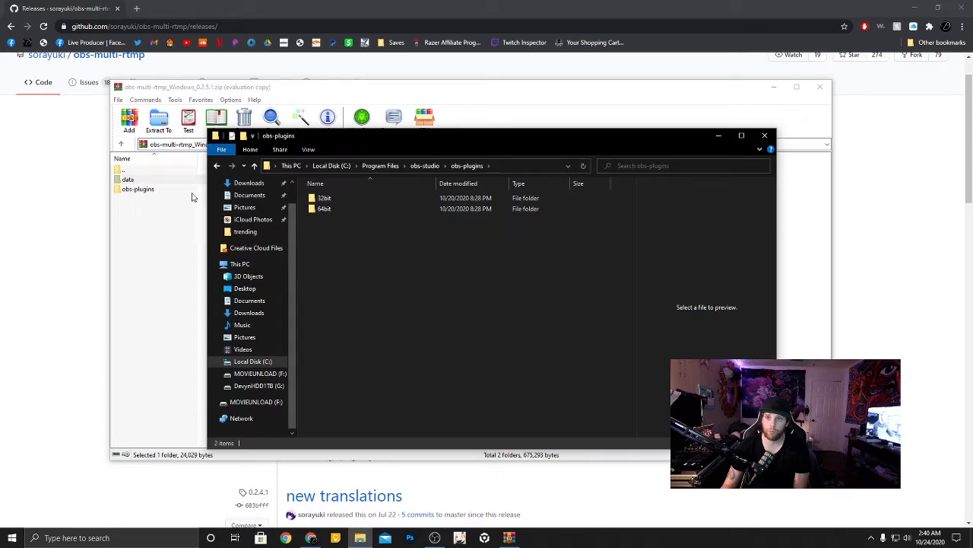
# - Close the file browser and the plugin archive, minimize the web browser, and switch to OBS Studio
pyautogui.click(216, 166)
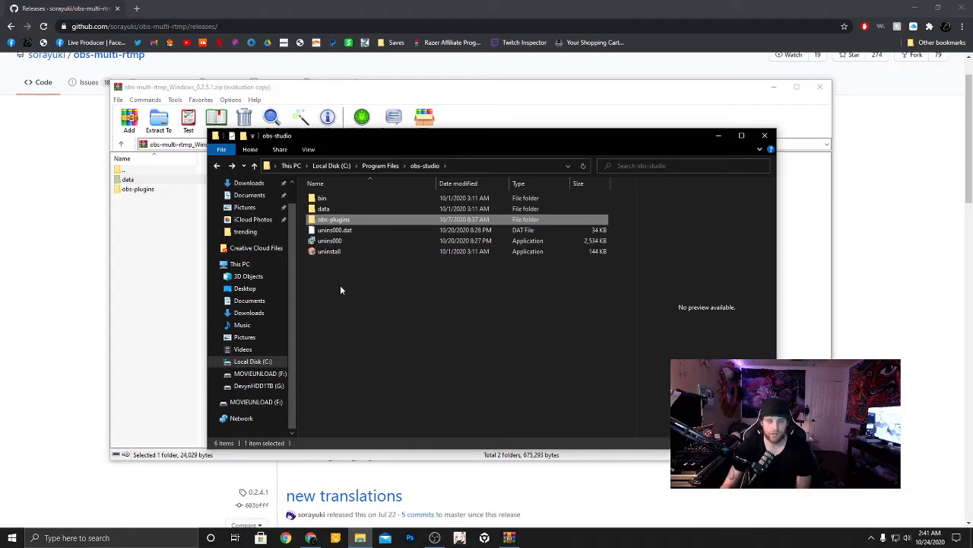
pyautogui.click(764, 135)
pyautogui.click(820, 86)
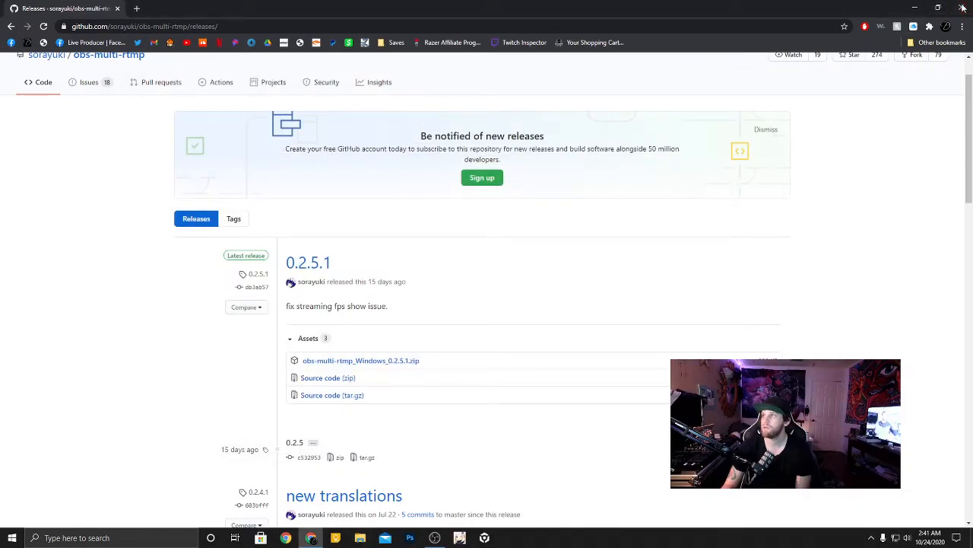
pyautogui.click(915, 7)
pyautogui.click(434, 538)
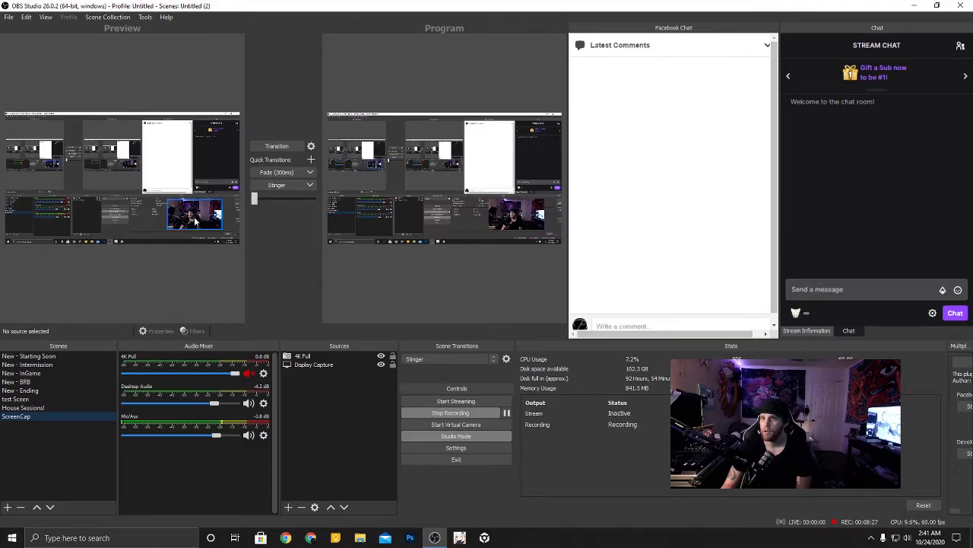
# - Widen the Multiple output dock and check its entry in the list of available docks
pyautogui.moveTo(948, 389); pyautogui.dragTo(722, 390)
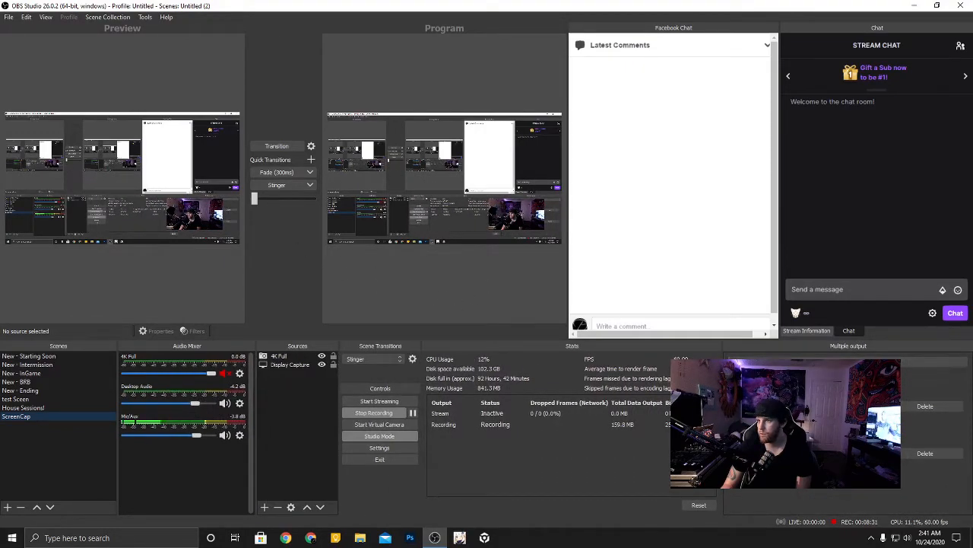
pyautogui.click(44, 18)
pyautogui.moveTo(66, 44)
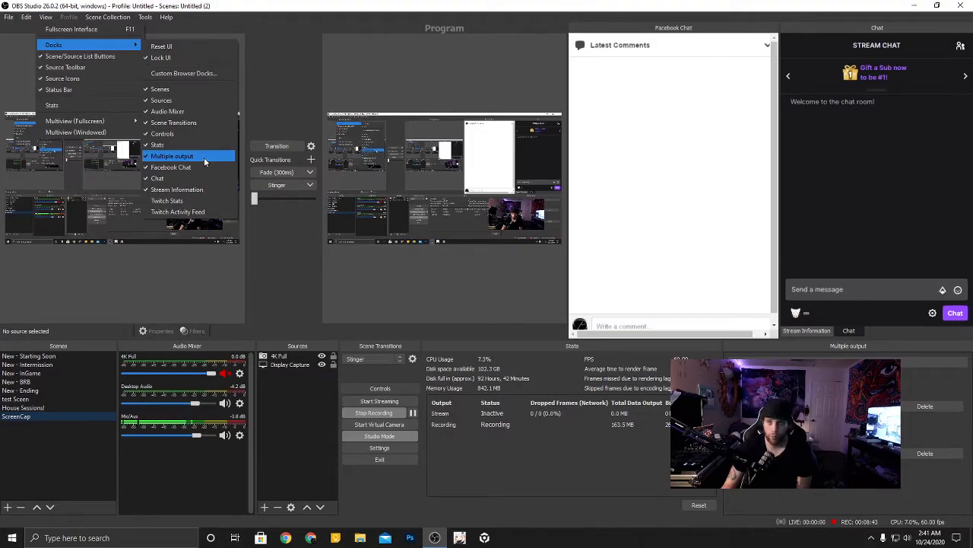
pyautogui.click(271, 278)
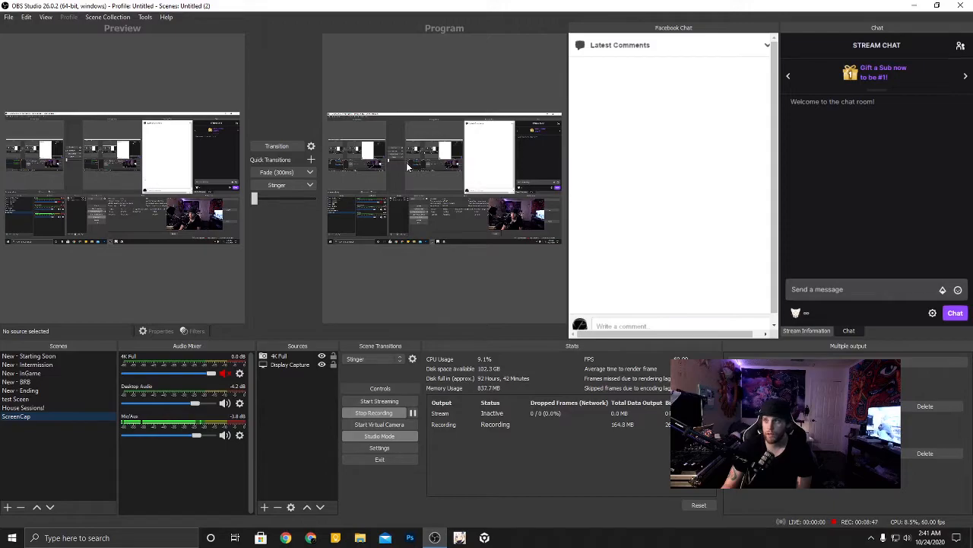
# - Move the 4K Full webcam source to the lower-left corner of the preview canvas and transition the change to the program output
pyautogui.moveTo(192, 205); pyautogui.dragTo(45, 218)
pyautogui.click(283, 147)
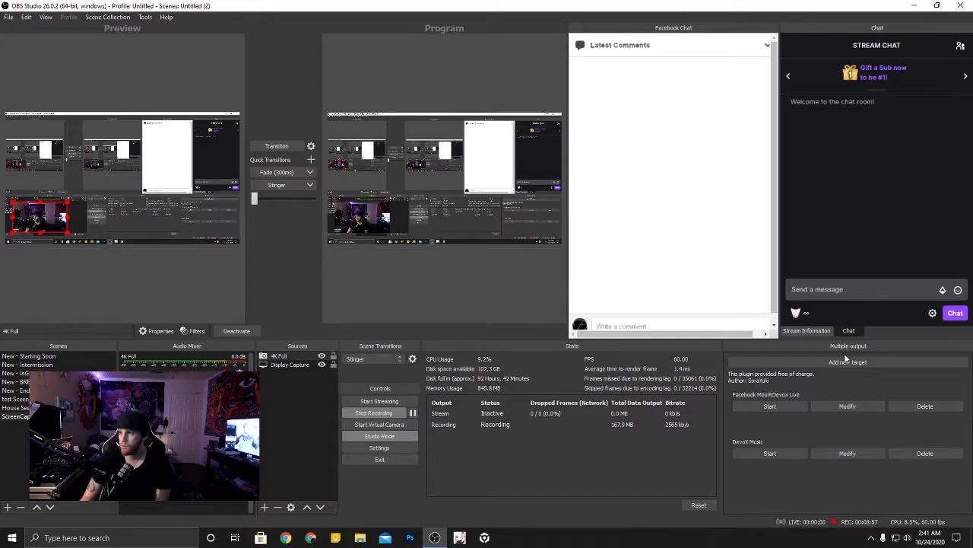
# - Review the streaming settings for a new Multiple output target, including RTMP server and key, and close them without saving
pyautogui.click(802, 367)
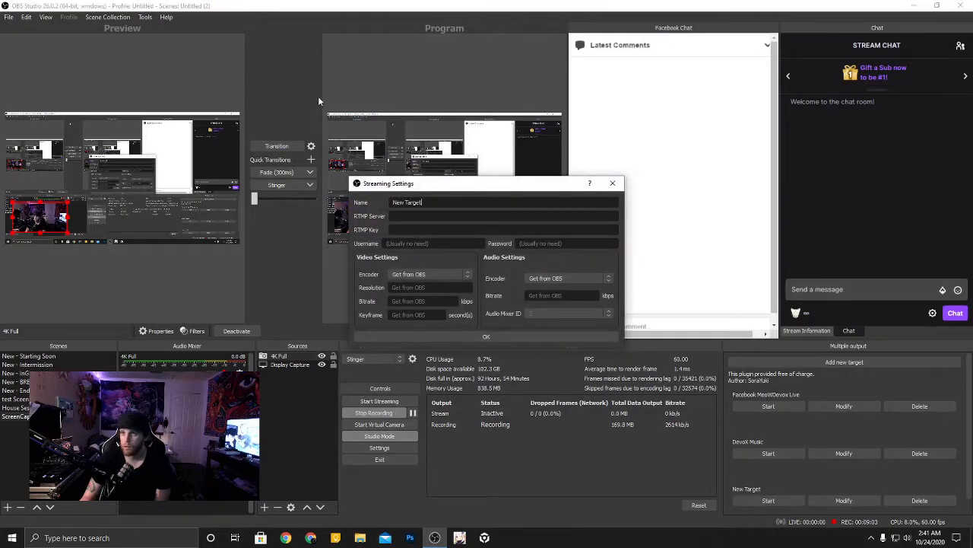
pyautogui.moveTo(441, 192); pyautogui.dragTo(671, 155)
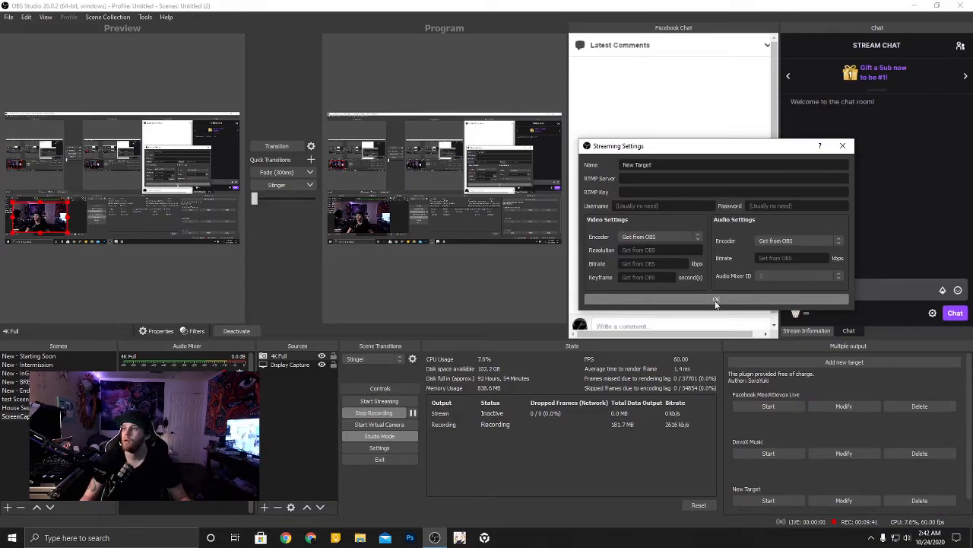
pyautogui.click(843, 145)
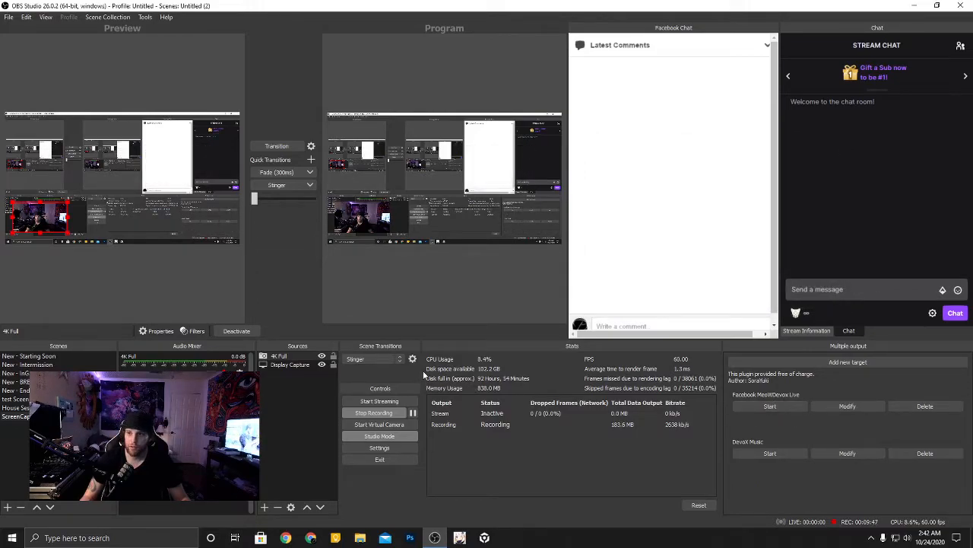
# - Widen the Scene Transitions and Controls docks and deselect the webcam source in the preview
pyautogui.moveTo(420, 371); pyautogui.dragTo(488, 371)
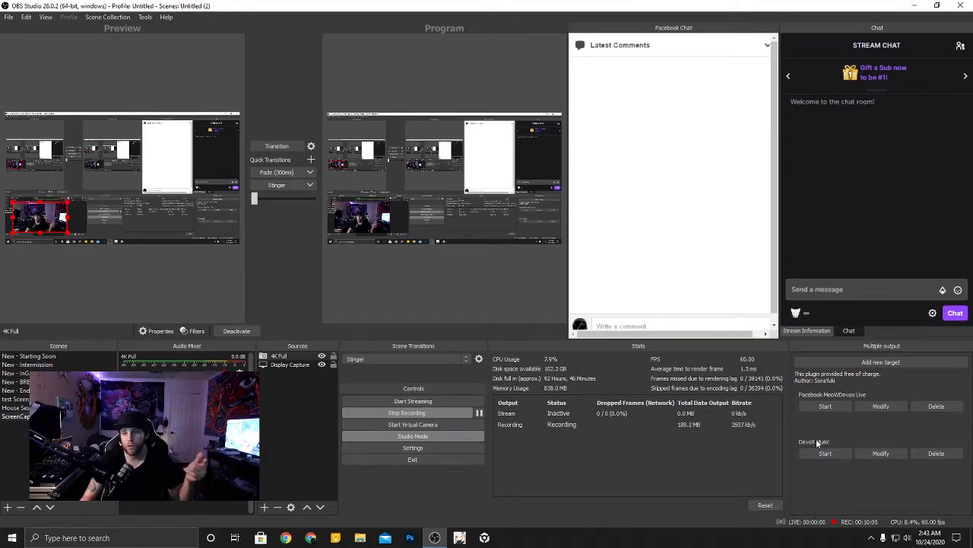
pyautogui.click(178, 299)
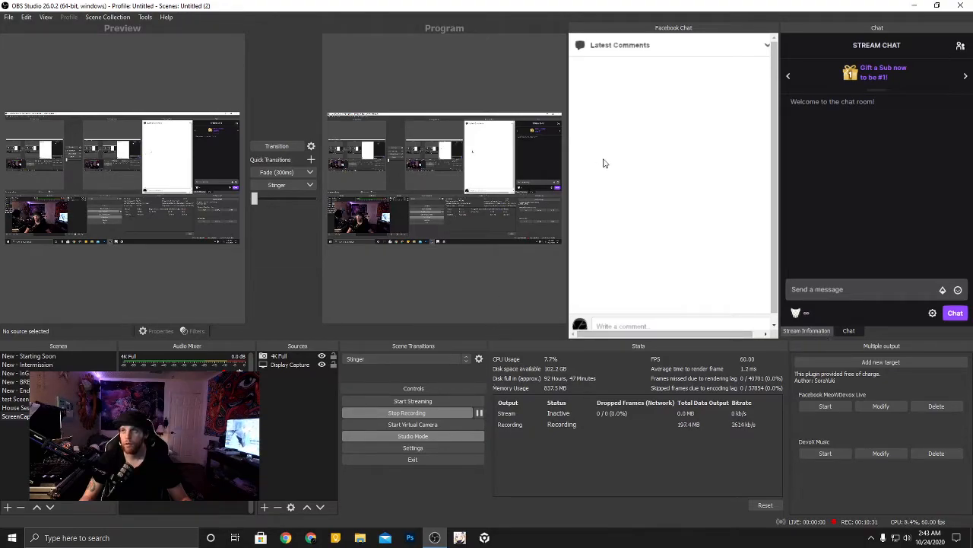
# - Review the service and server in the main stream settings, and leave the settings without making changes
pyautogui.click(9, 17)
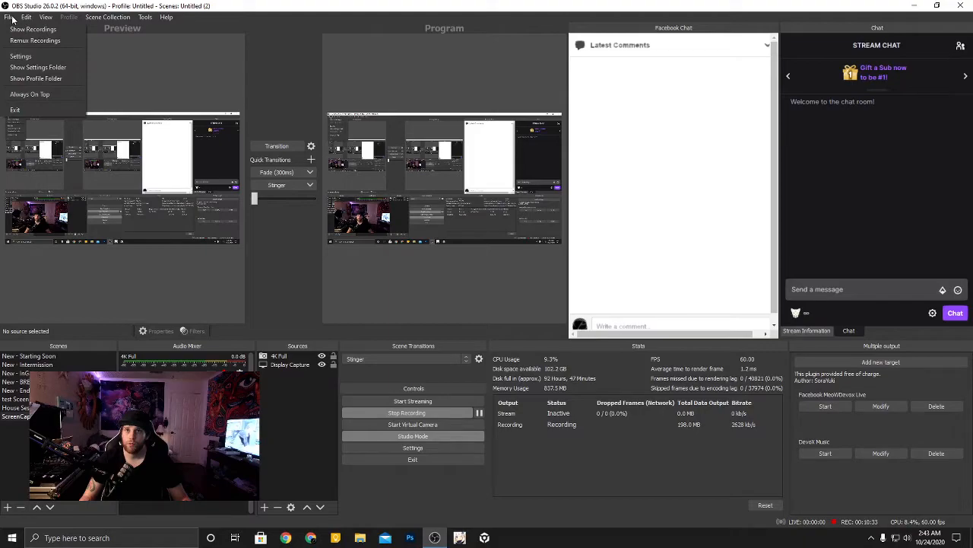
pyautogui.click(35, 57)
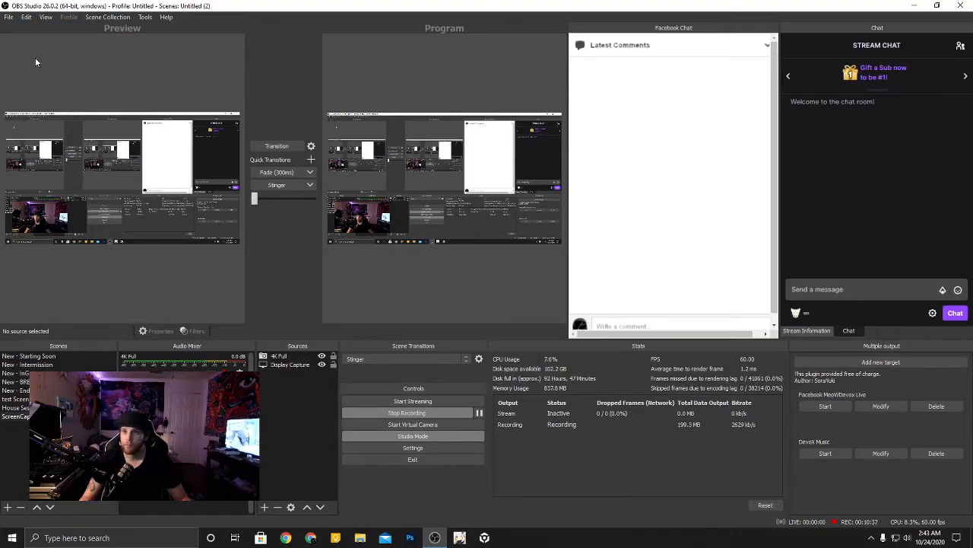
pyautogui.moveTo(424, 85); pyautogui.dragTo(591, 34)
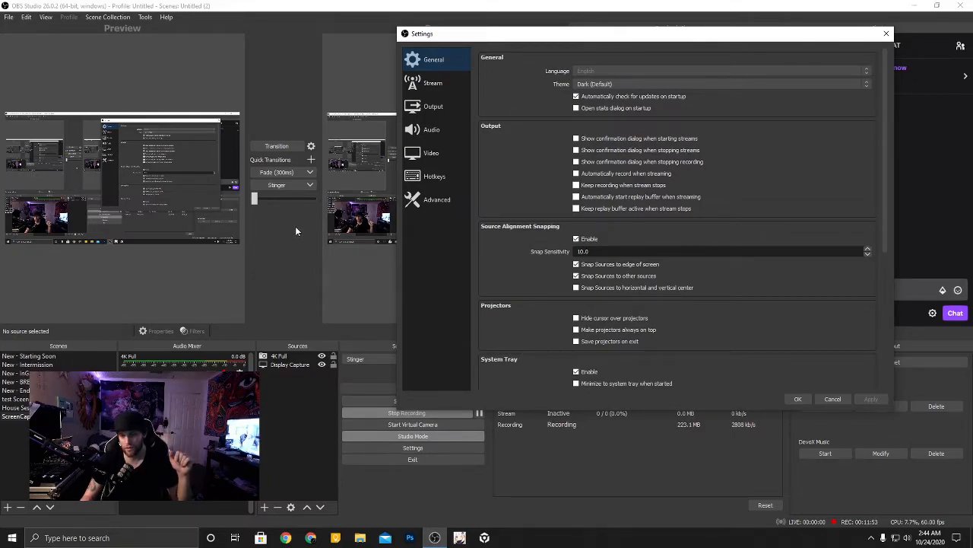
pyautogui.moveTo(581, 38); pyautogui.dragTo(404, 99)
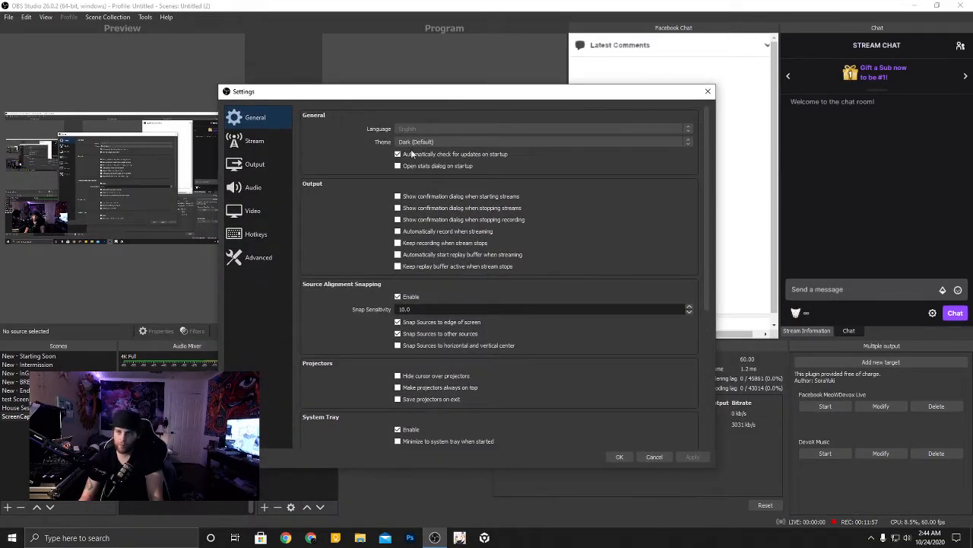
pyautogui.click(273, 145)
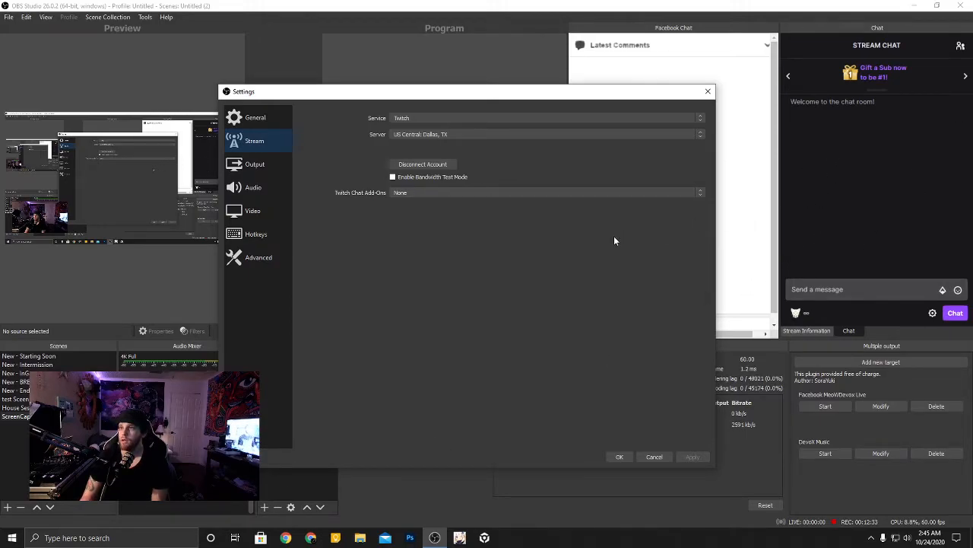
pyautogui.moveTo(565, 93); pyautogui.dragTo(408, 81)
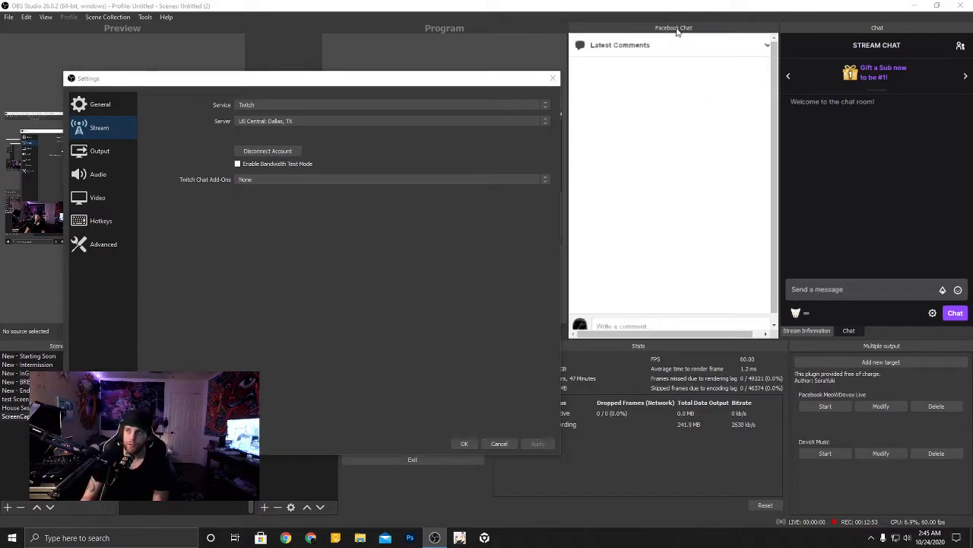
pyautogui.click(498, 443)
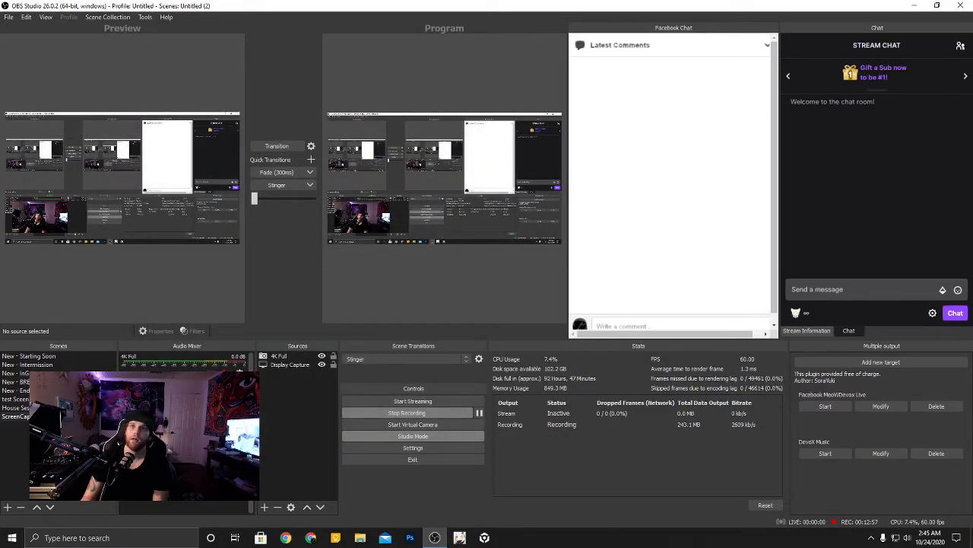
# - Inspect the name and URL of the Facebook Chat entry in the custom browser docks, including the page ID part of the address
pyautogui.click(26, 17)
pyautogui.moveTo(97, 106)
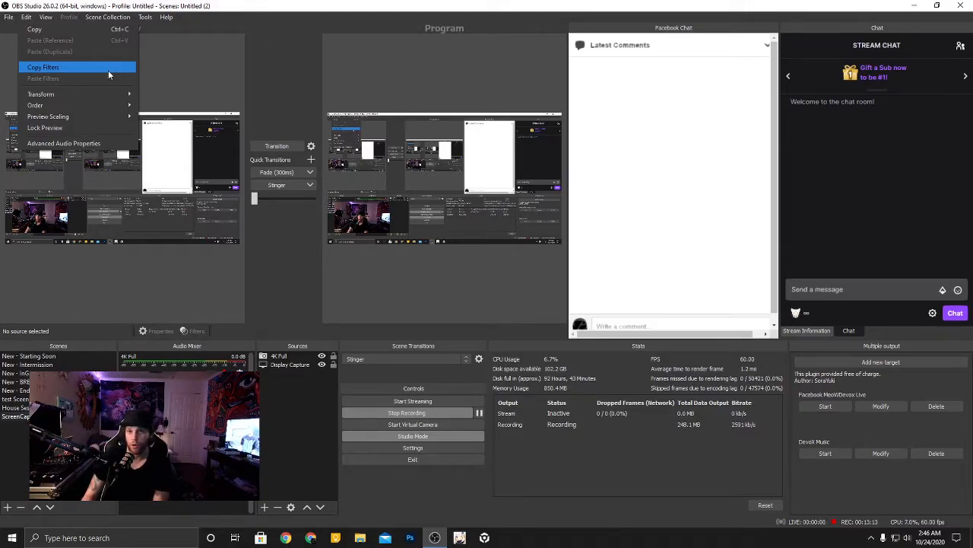
pyautogui.moveTo(46, 17)
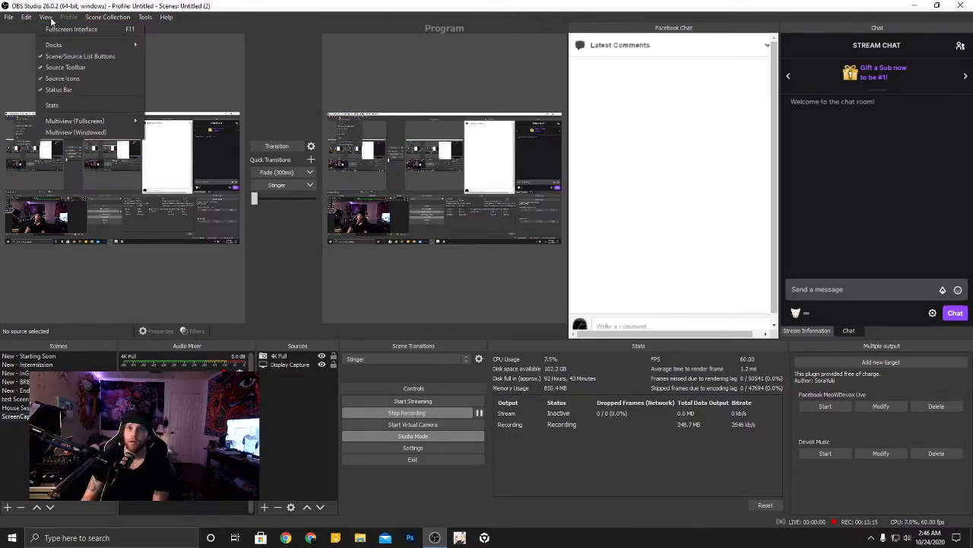
pyautogui.moveTo(65, 47)
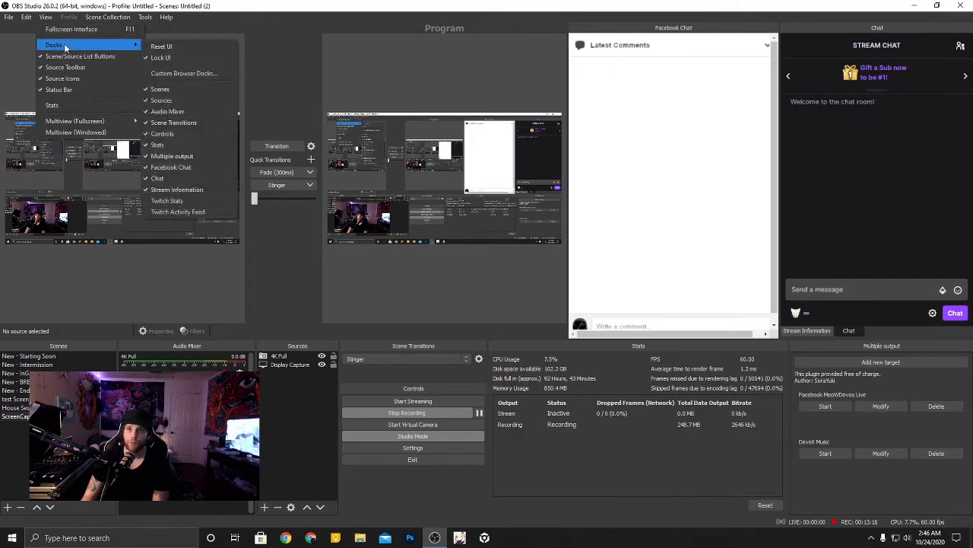
pyautogui.click(187, 72)
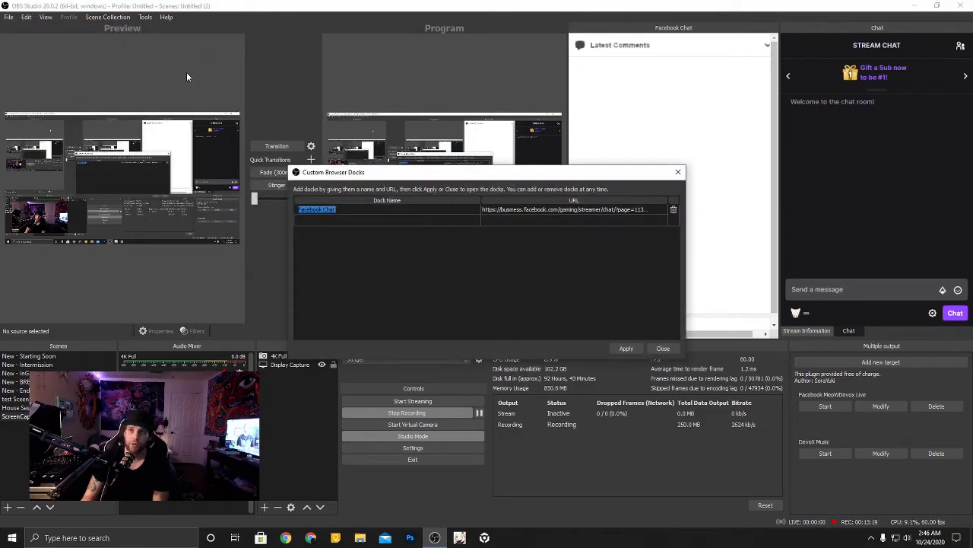
pyautogui.click(440, 212)
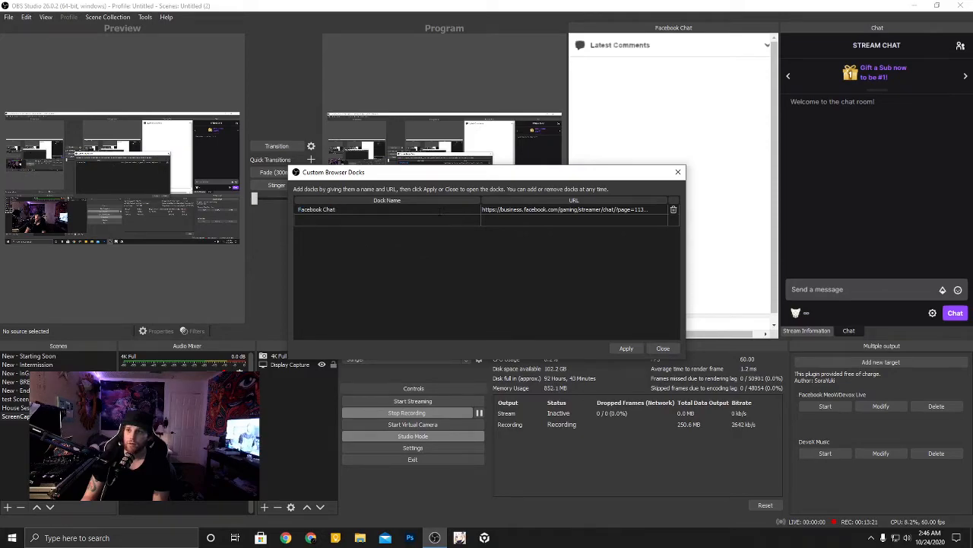
pyautogui.doubleClick(598, 212)
pyautogui.click(531, 211)
pyautogui.moveTo(531, 212); pyautogui.dragTo(668, 212)
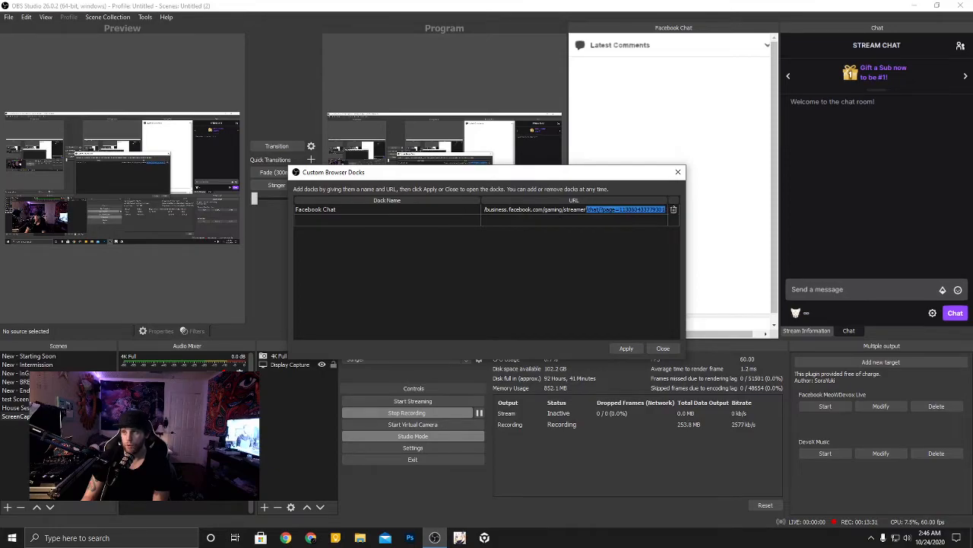
pyautogui.moveTo(606, 210); pyautogui.dragTo(667, 210)
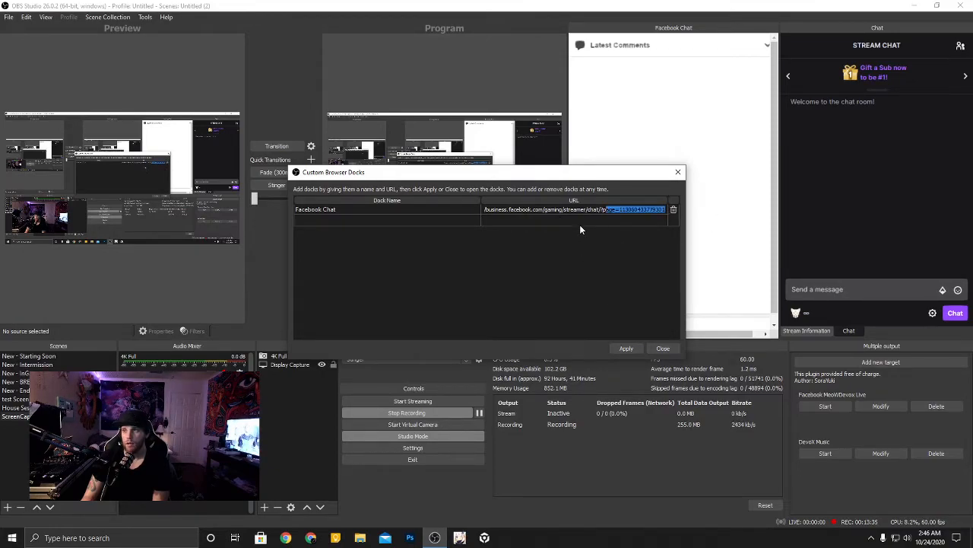
pyautogui.click(554, 209)
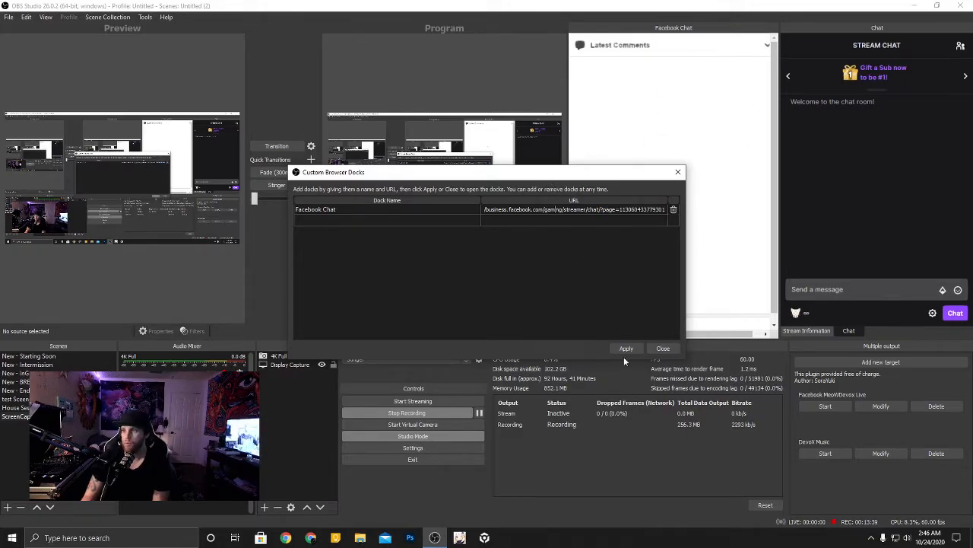
pyautogui.click(664, 349)
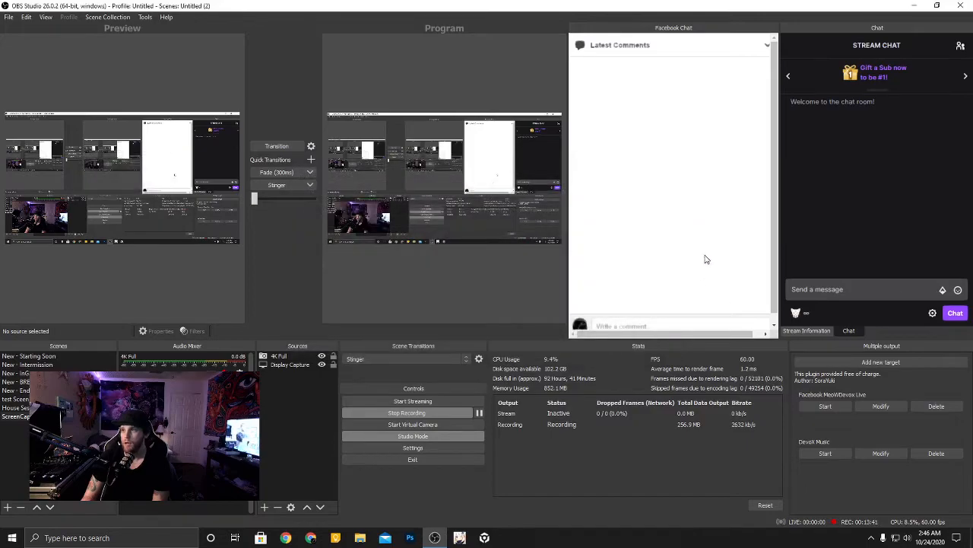
# - Adjust the height of the preview and chat area above the lower docks, and scroll the Facebook Chat dock to its comment field
pyautogui.moveTo(633, 259); pyautogui.dragTo(664, 433)
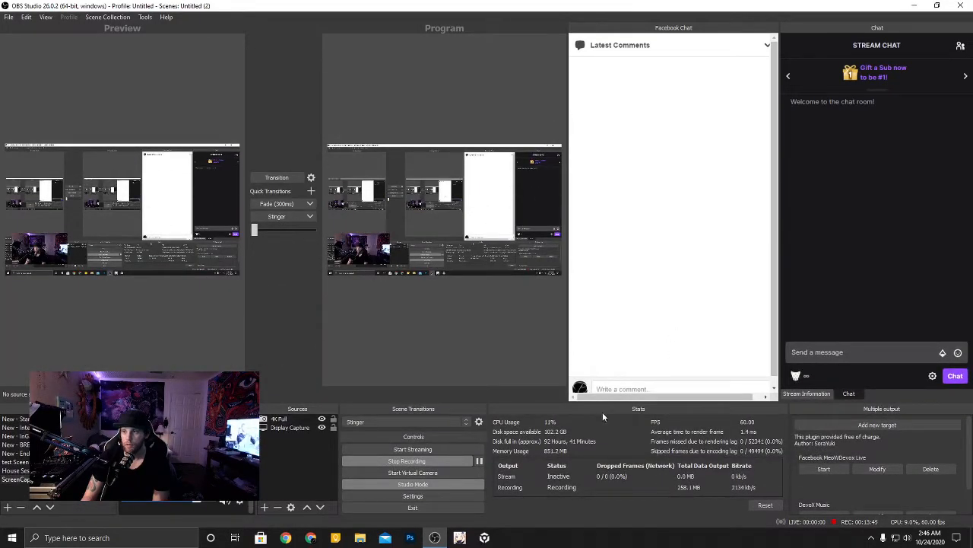
pyautogui.moveTo(601, 403); pyautogui.dragTo(593, 304)
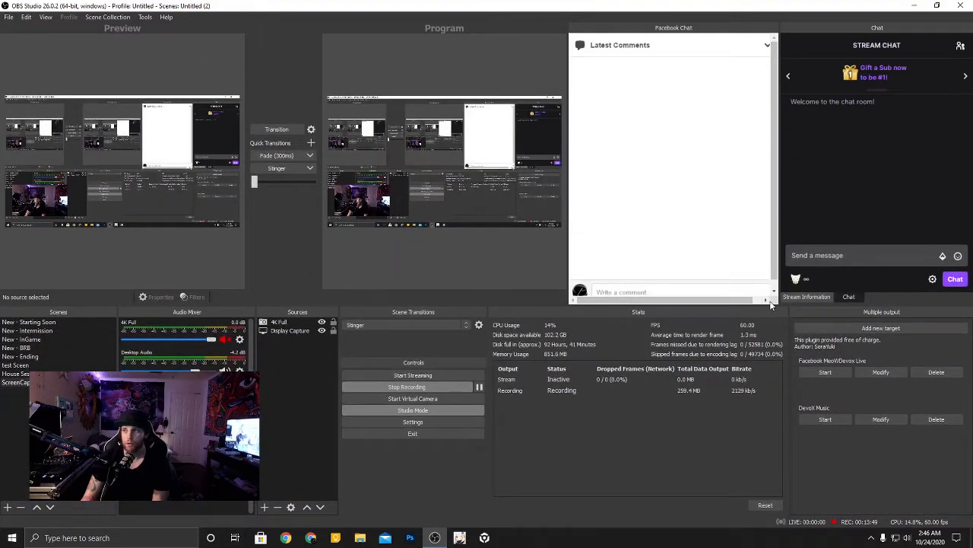
pyautogui.click(774, 292)
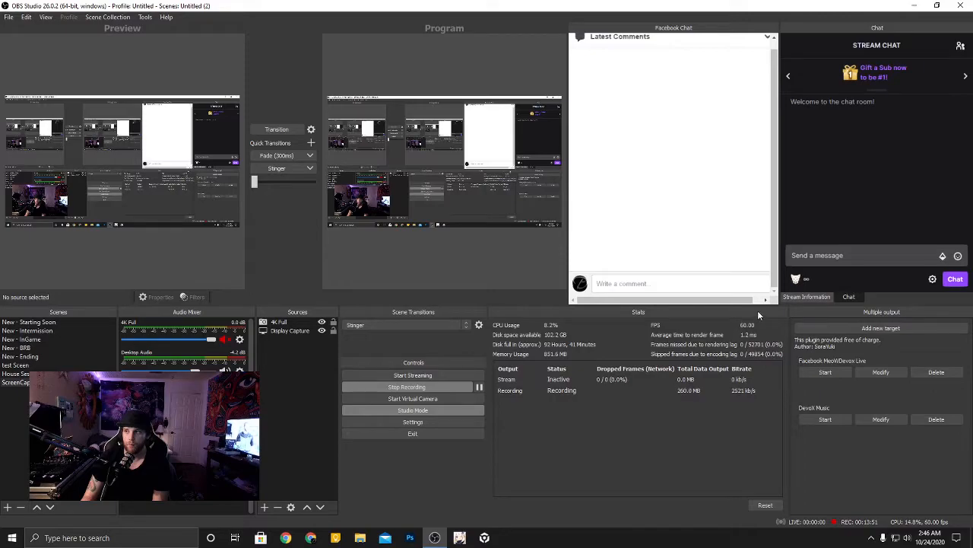
pyautogui.click(765, 299)
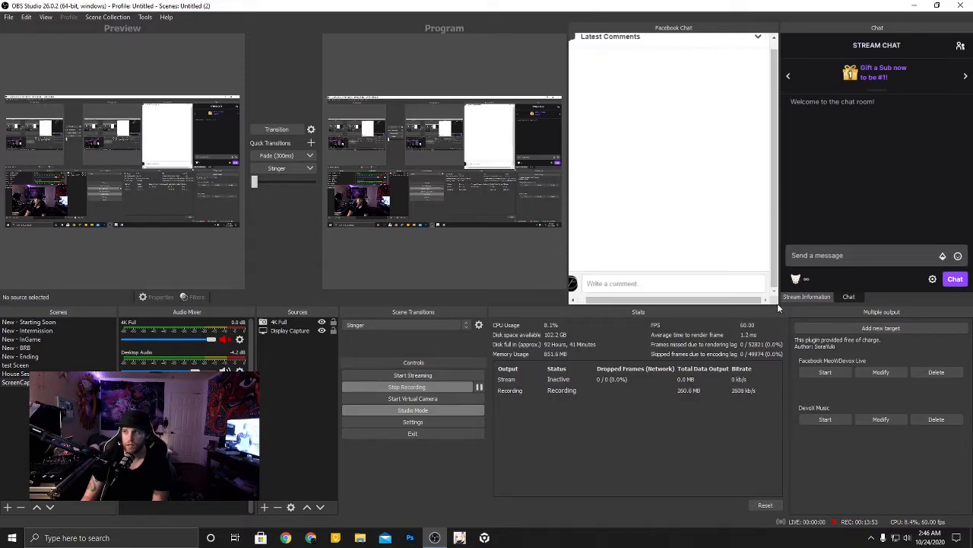
pyautogui.moveTo(779, 304); pyautogui.dragTo(775, 328)
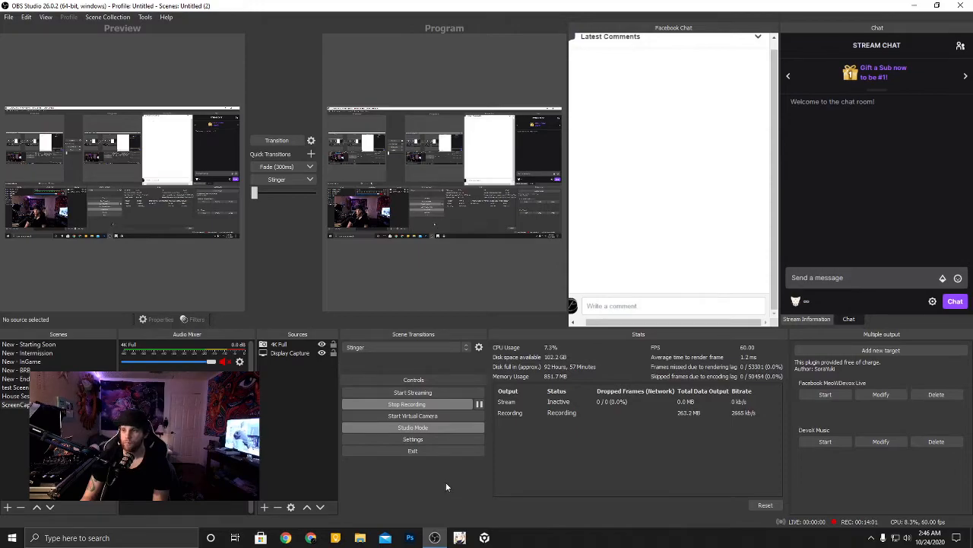
# - Open the settings and review the streaming output options, followed by the video resolution and frame rate settings
pyautogui.click(413, 440)
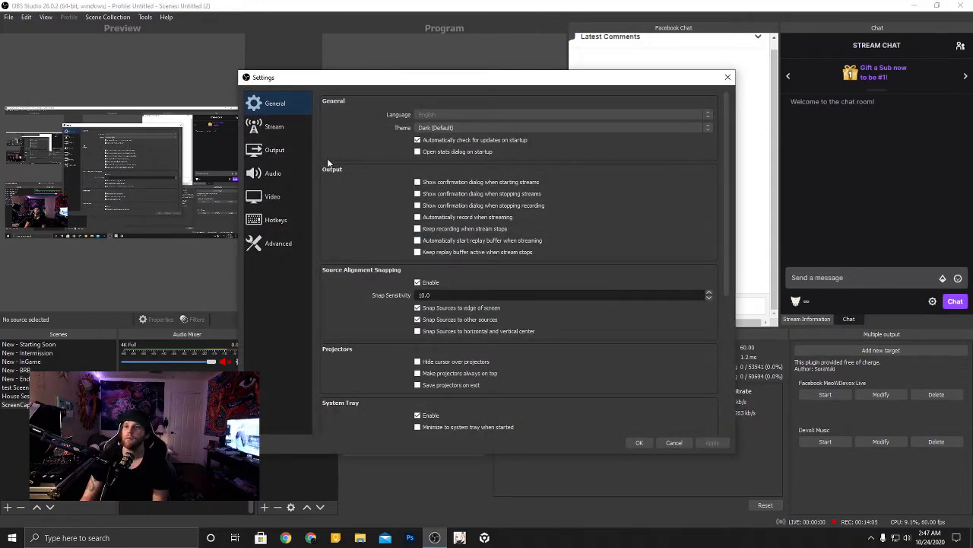
pyautogui.click(289, 152)
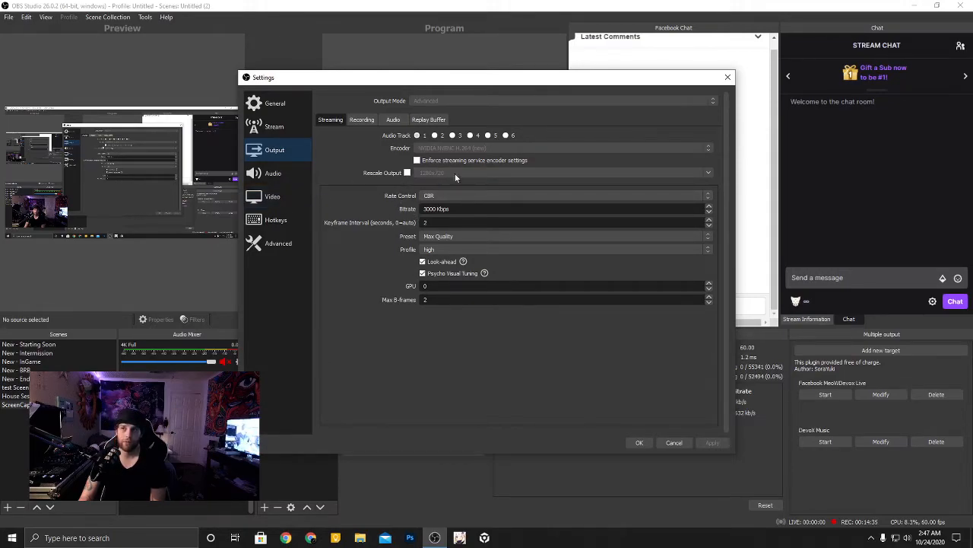
pyautogui.click(277, 198)
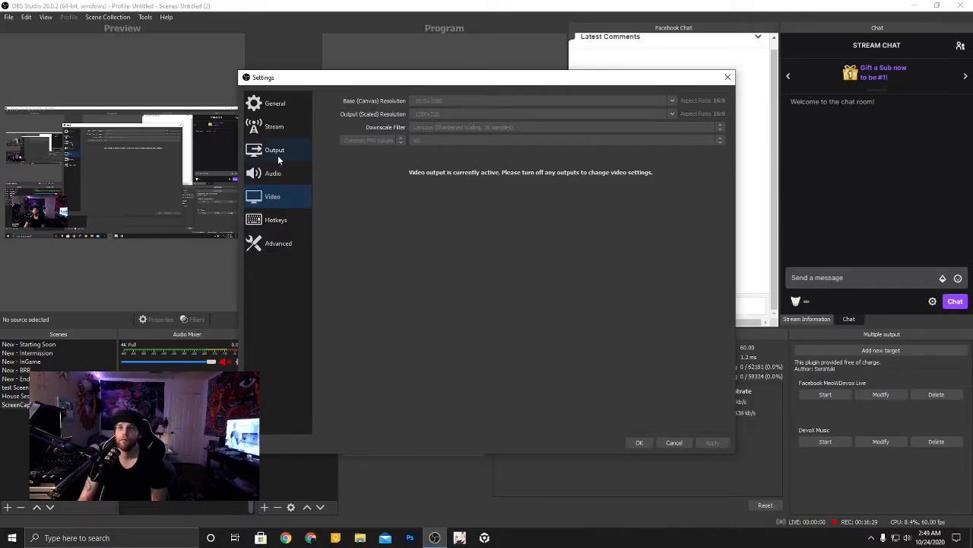
# - Review the global audio devices in the audio settings, including the devices offered for Desktop Audio
pyautogui.click(289, 177)
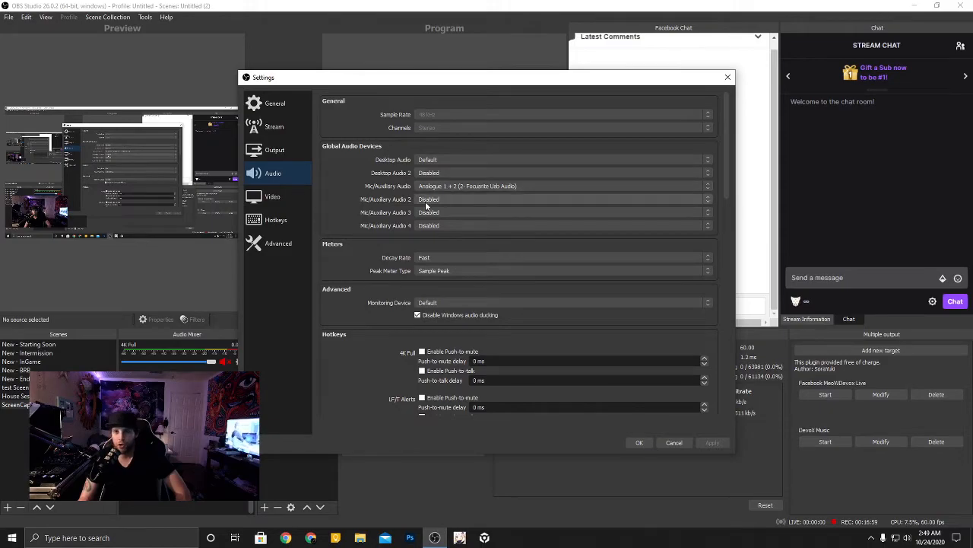
pyautogui.click(453, 161)
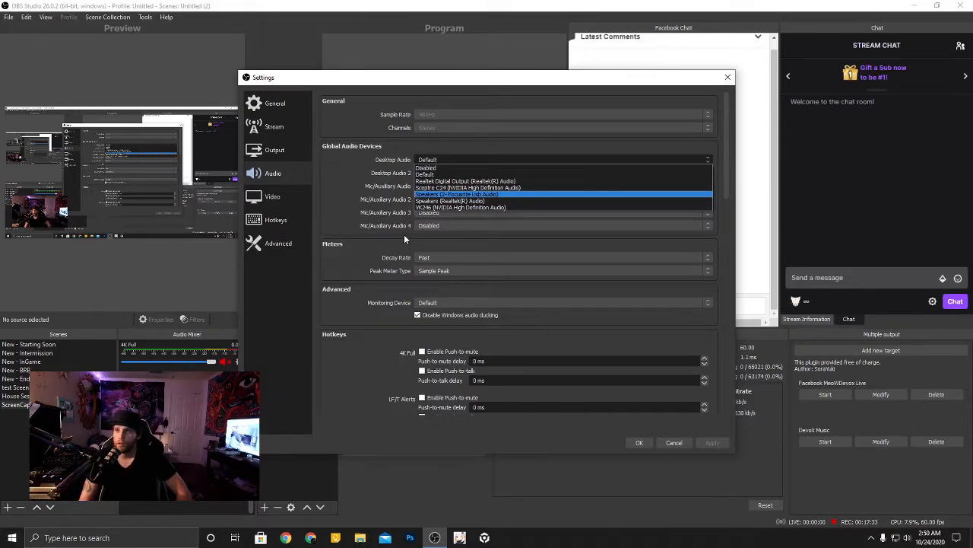
pyautogui.click(360, 249)
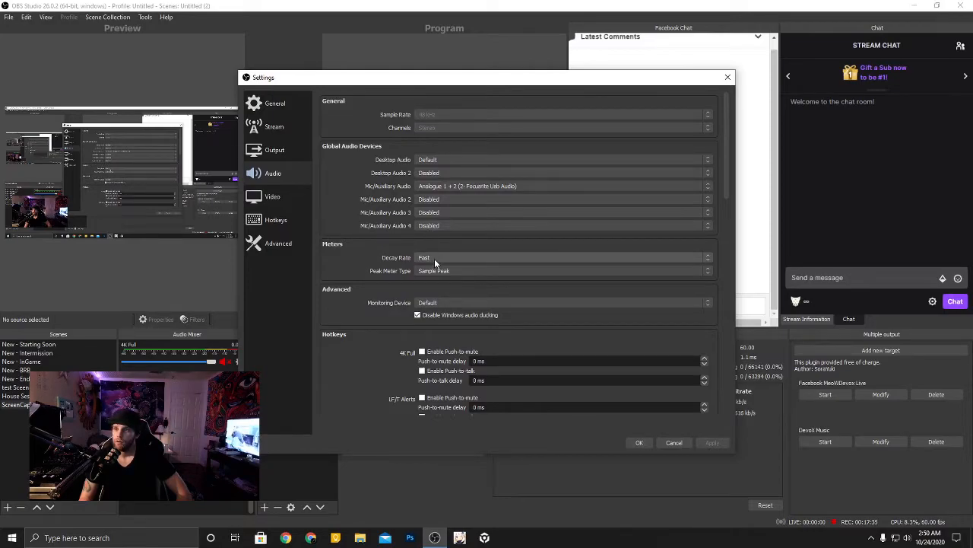
# - Look through the push-to-mute and push-to-talk options of all audio sources and return to the sample rate setting
pyautogui.scroll(-6, 366, 355)
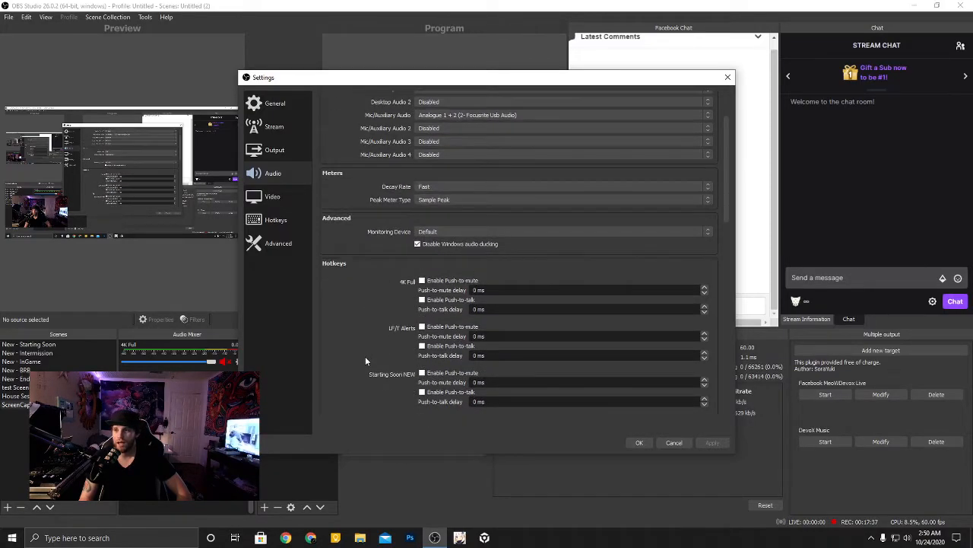
pyautogui.scroll(-10, 367, 365)
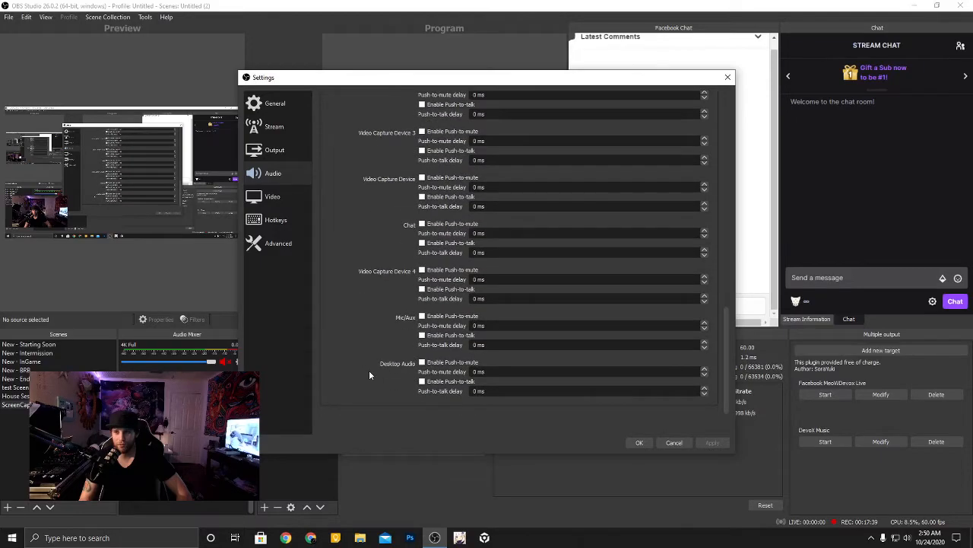
pyautogui.scroll(14, 369, 370)
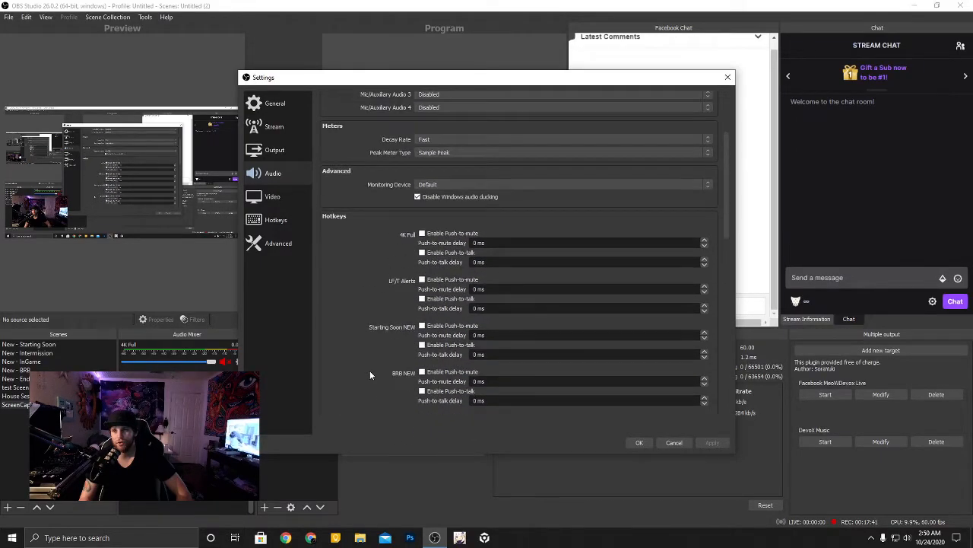
pyautogui.scroll(1, 371, 374)
pyautogui.scroll(-5, 371, 374)
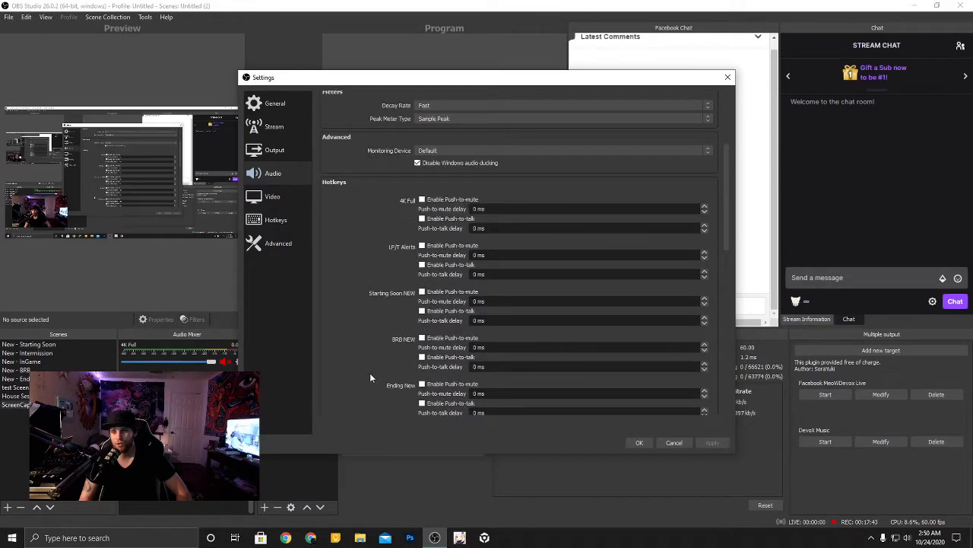
pyautogui.scroll(-6, 371, 378)
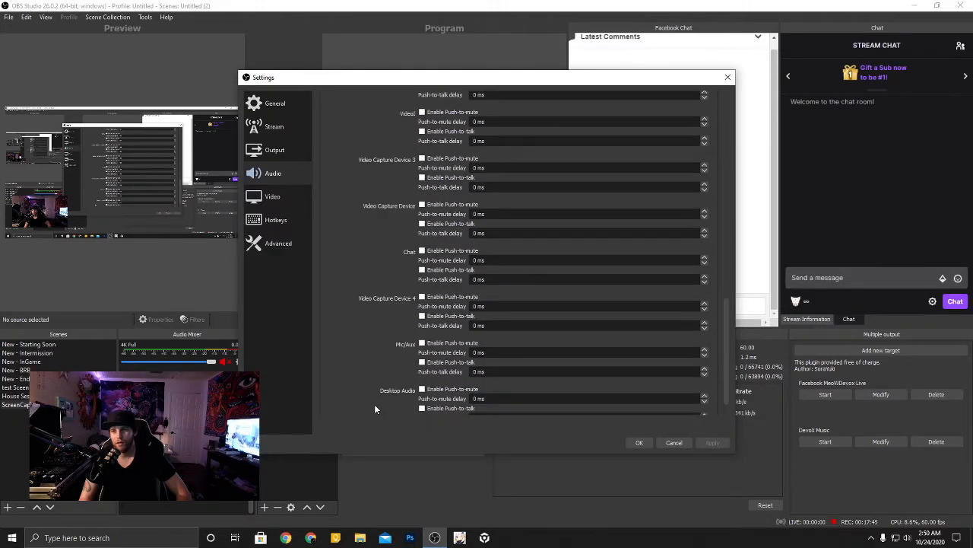
pyautogui.scroll(-1, 375, 408)
pyautogui.scroll(12, 373, 325)
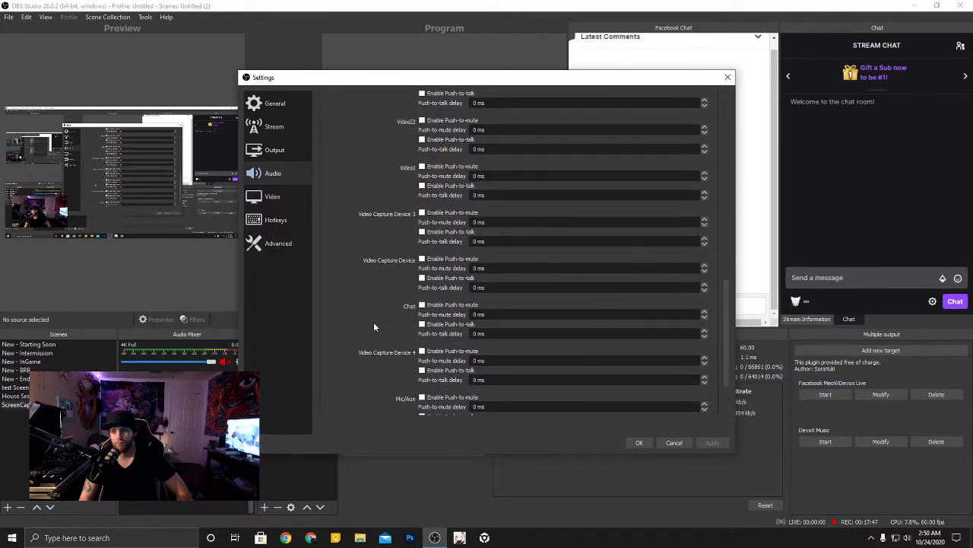
pyautogui.scroll(3, 373, 326)
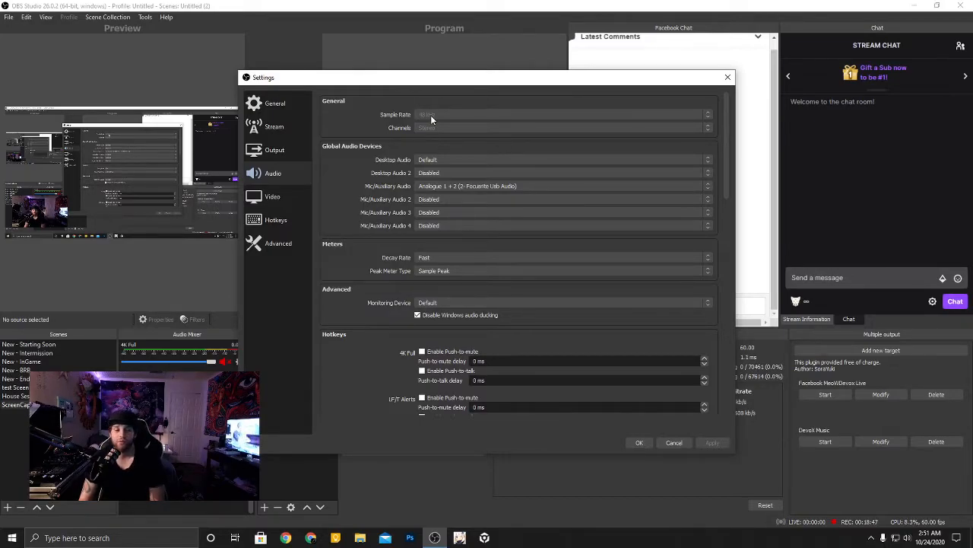
# - Compare the recording output settings with the streaming output settings
pyautogui.click(284, 154)
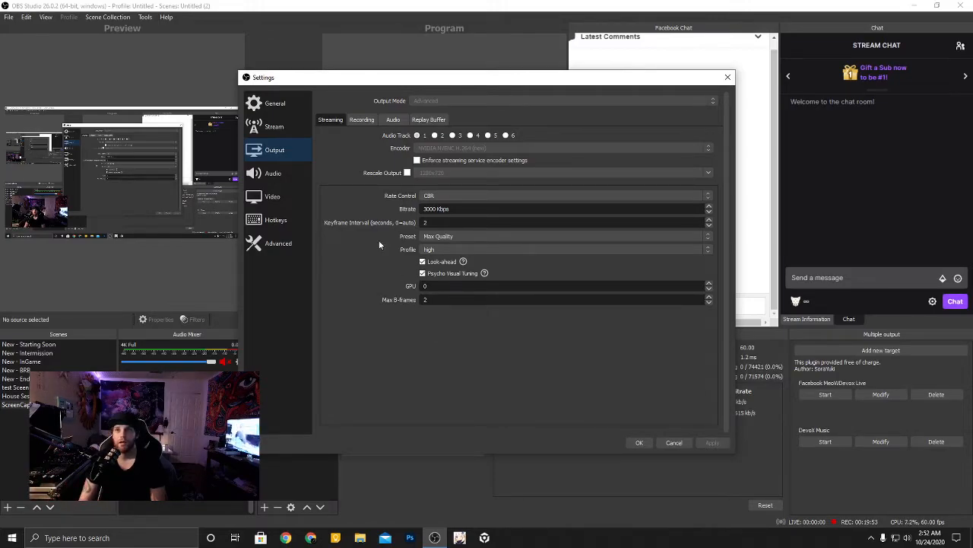
pyautogui.click(363, 119)
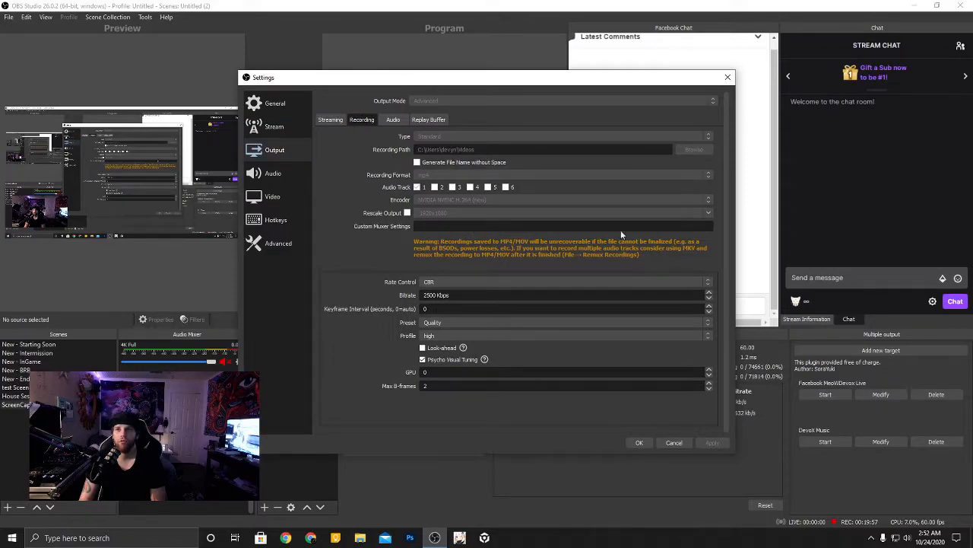
pyautogui.click(339, 120)
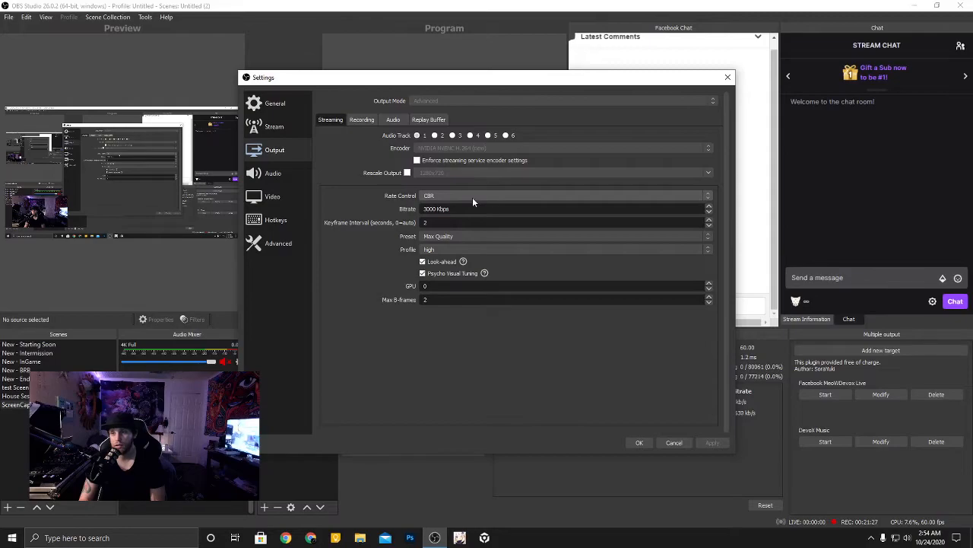
# - Inspect the streaming encoder's rate control choices, bitrate and keyframe interval without changing them
pyautogui.click(430, 197)
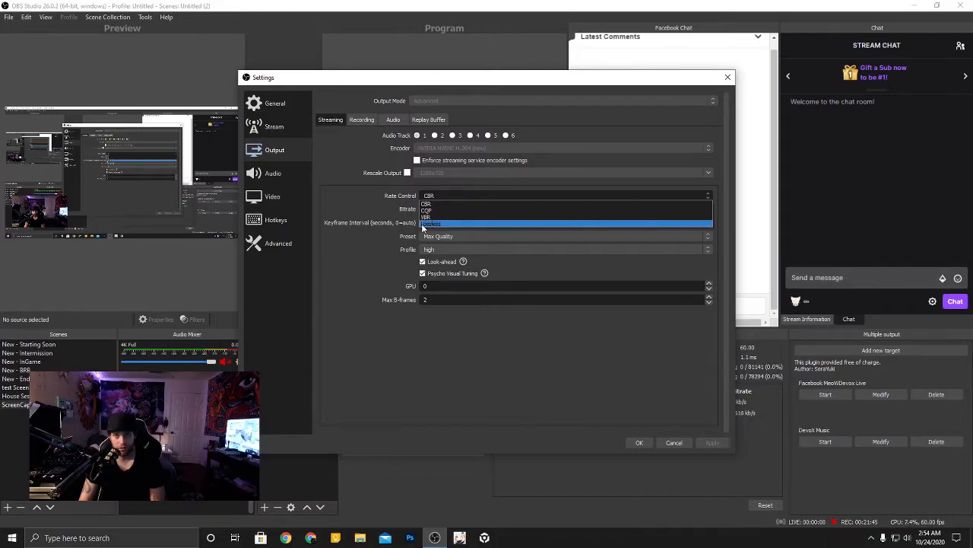
pyautogui.click(376, 224)
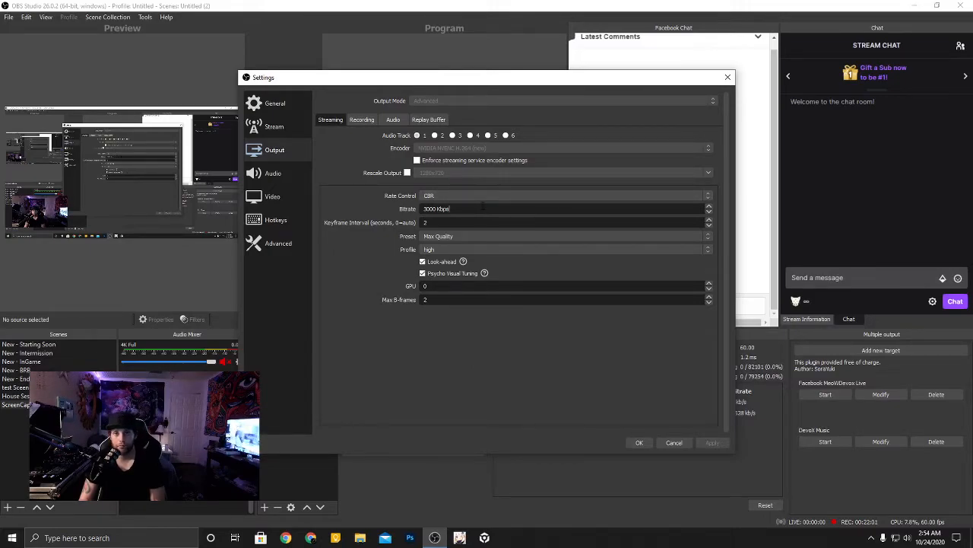
pyautogui.click(483, 206)
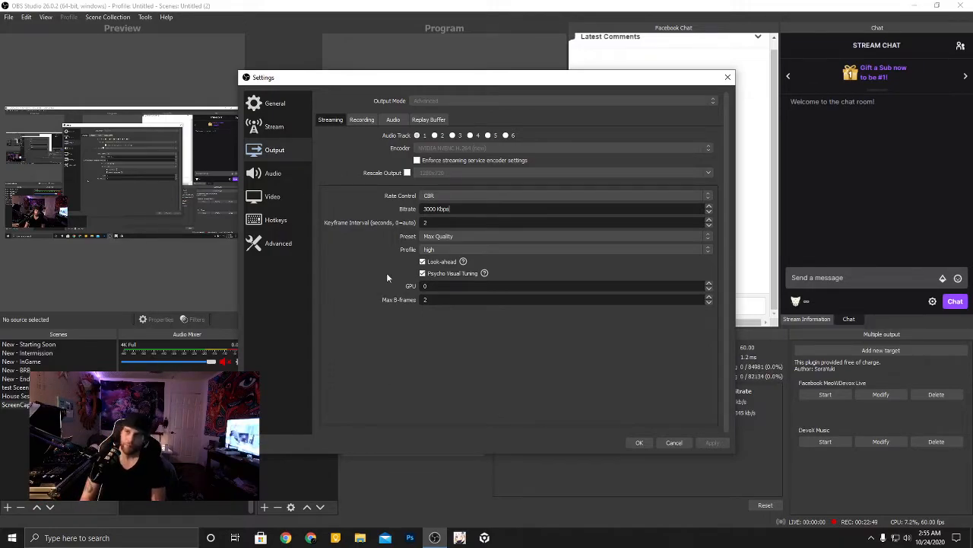
pyautogui.click(456, 222)
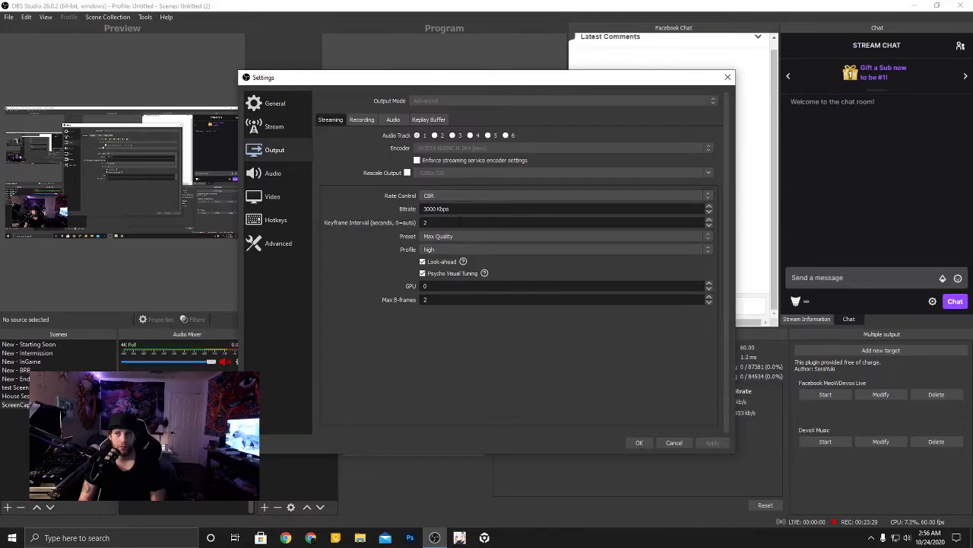
# - Examine the quality, performance and low-latency presets of the streaming encoder, keep Max Quality, and check the Psycho Visual Tuning option
pyautogui.click(438, 239)
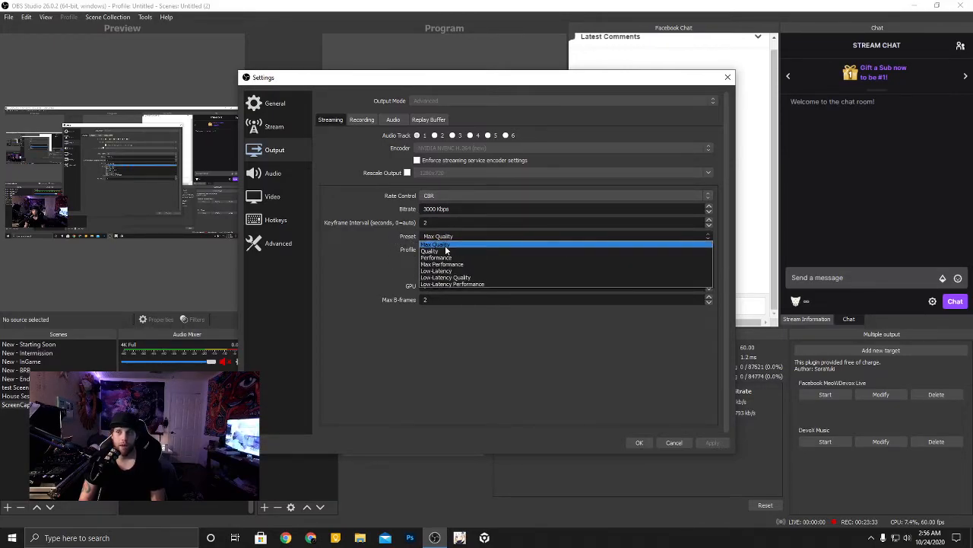
pyautogui.click(445, 245)
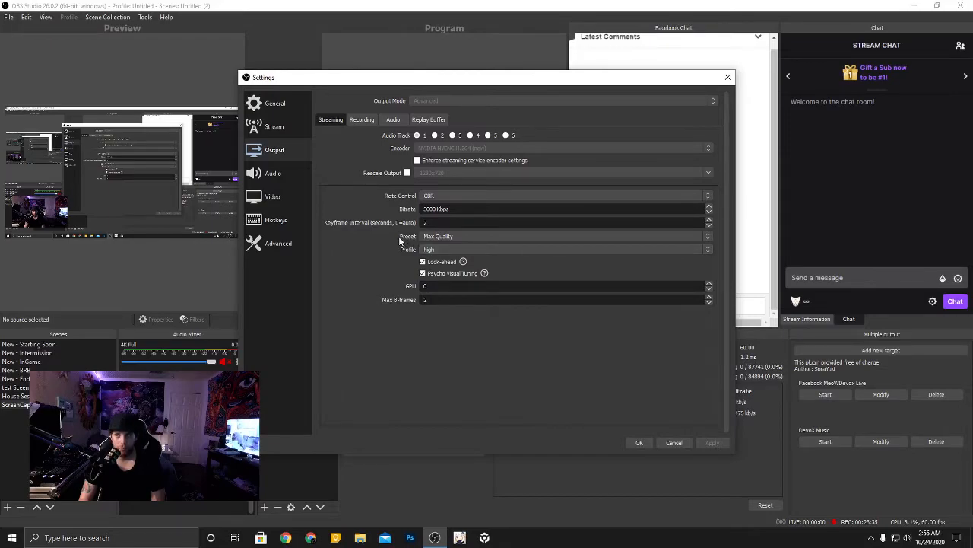
pyautogui.click(445, 243)
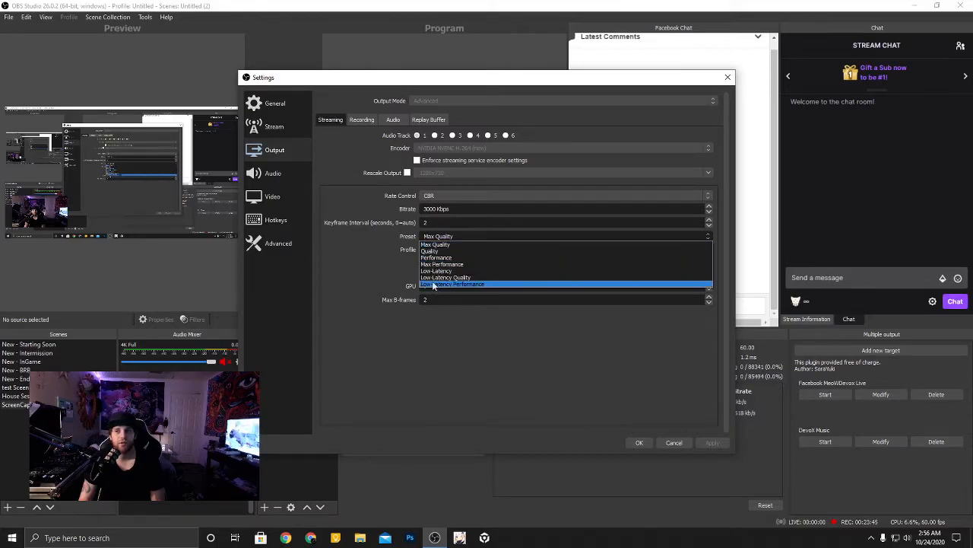
pyautogui.click(388, 258)
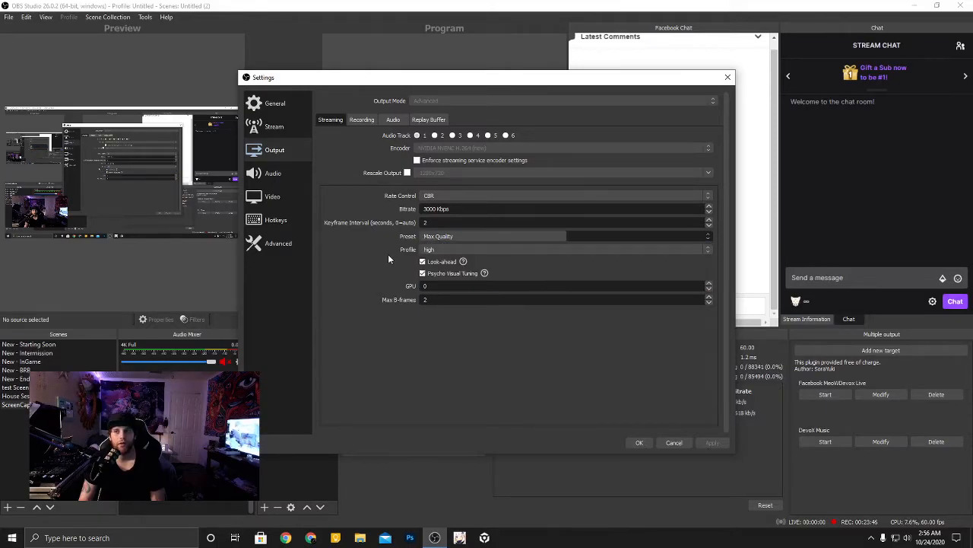
pyautogui.click(446, 236)
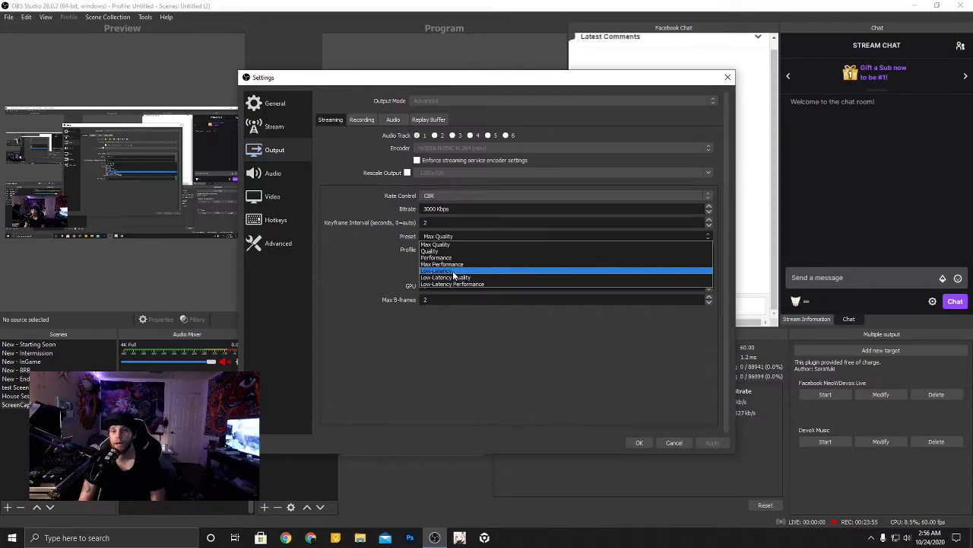
pyautogui.click(392, 275)
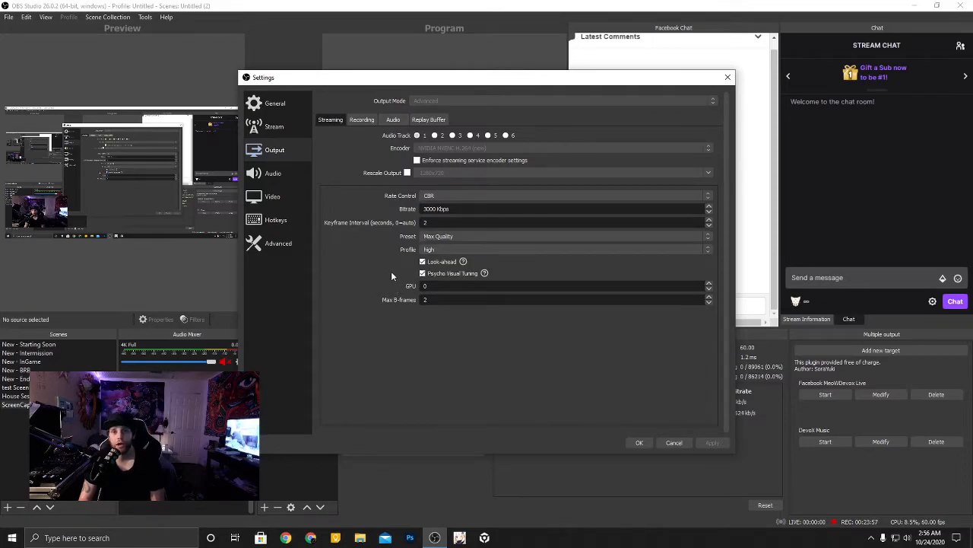
pyautogui.click(492, 247)
pyautogui.click(482, 241)
pyautogui.click(473, 237)
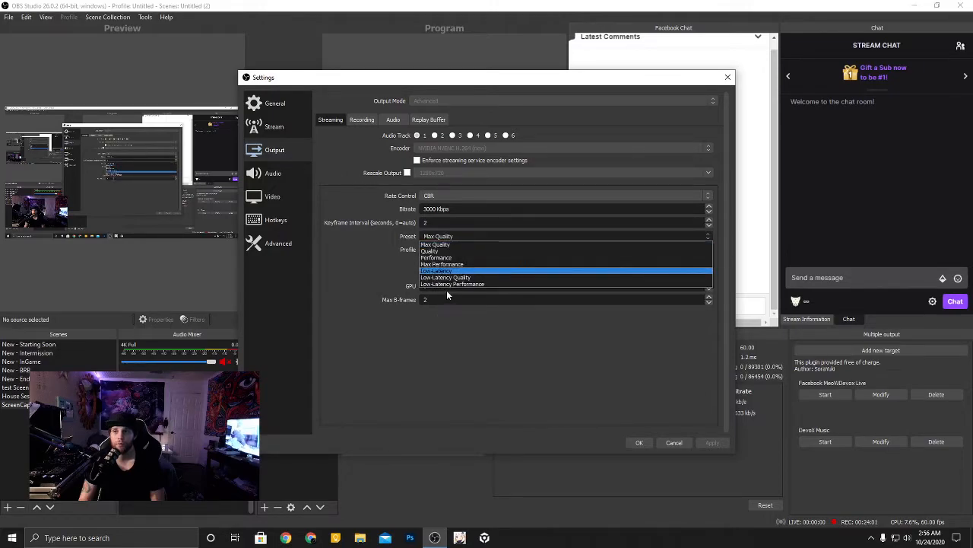
pyautogui.click(363, 263)
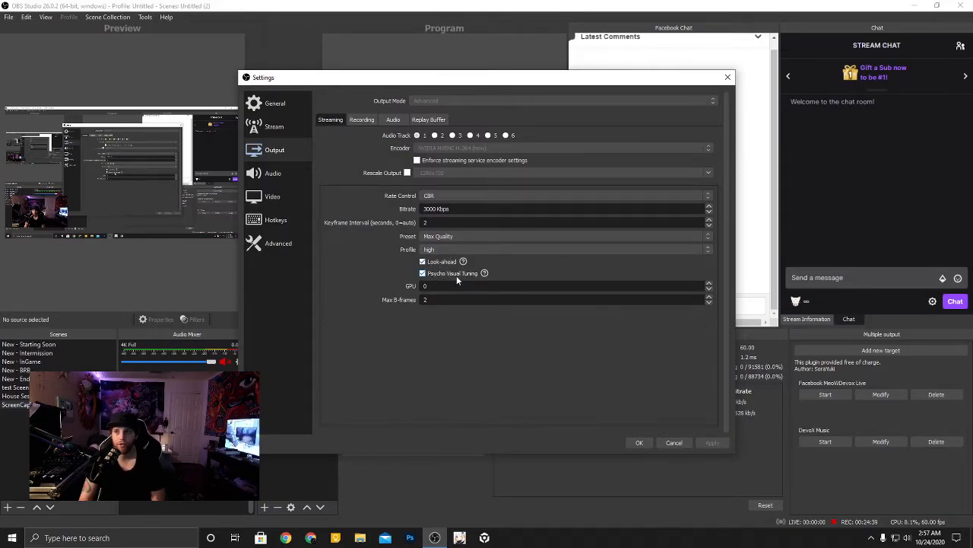
pyautogui.moveTo(452, 268)
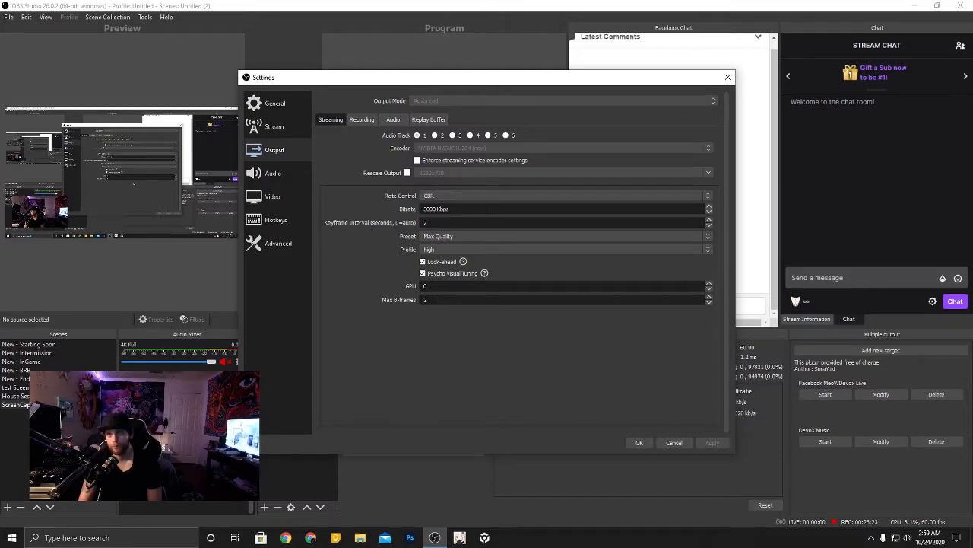
# - Review the recording, audio track and replay buffer sections of the output settings
pyautogui.click(363, 120)
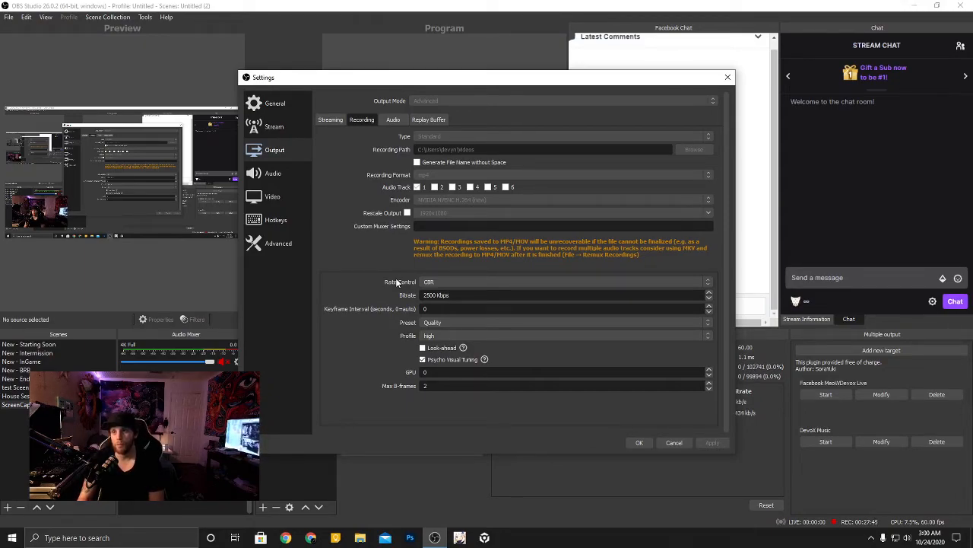
pyautogui.click(396, 120)
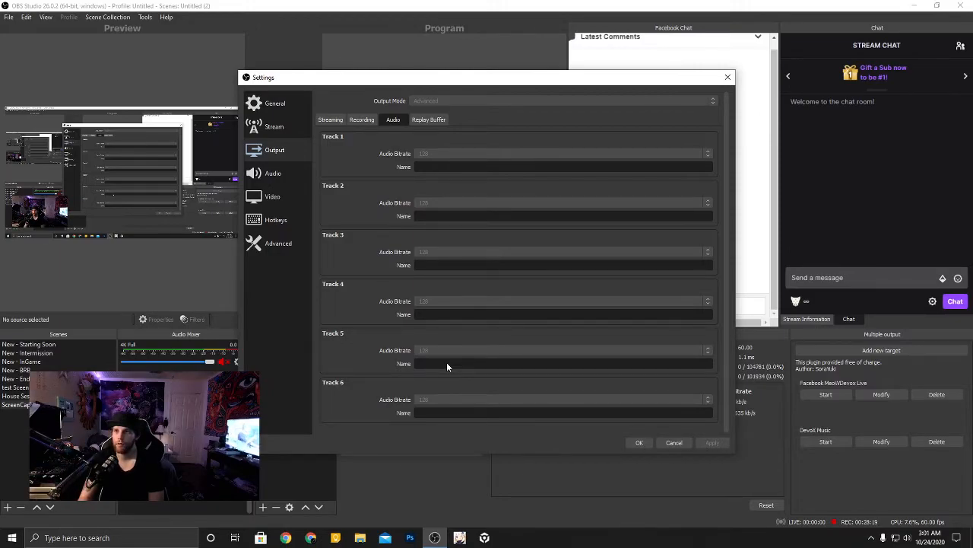
pyautogui.click(436, 122)
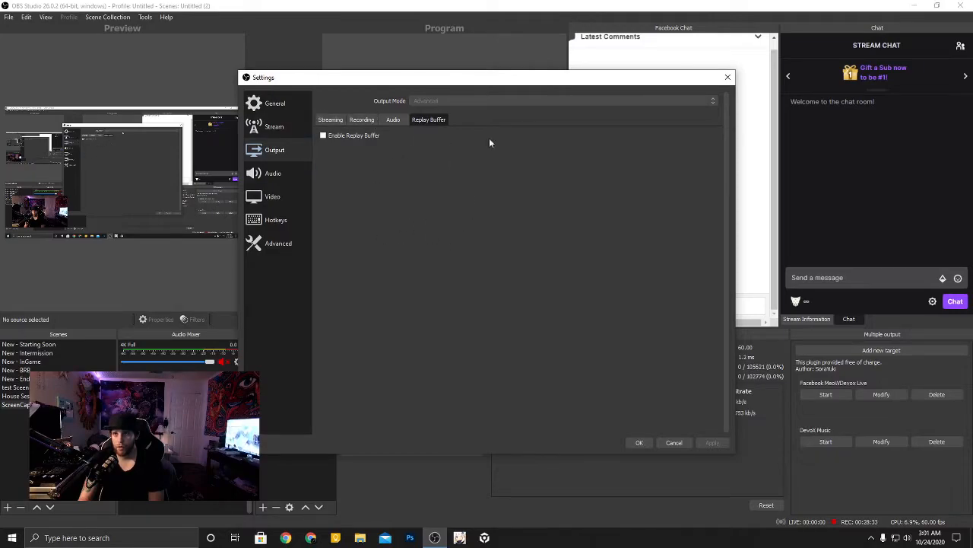
# - Look over the hotkey assignments and leave the settings without making changes
pyautogui.click(291, 219)
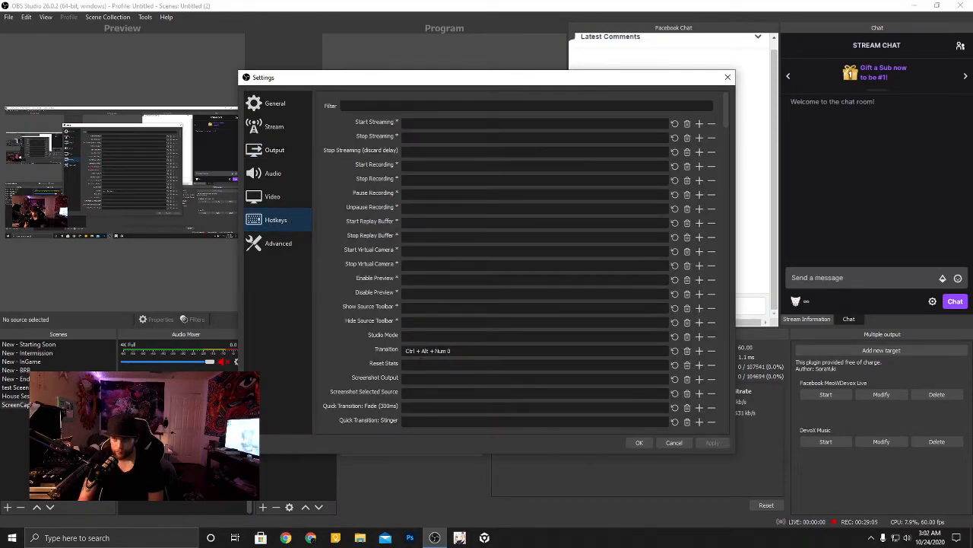
pyautogui.scroll(-1, 342, 340)
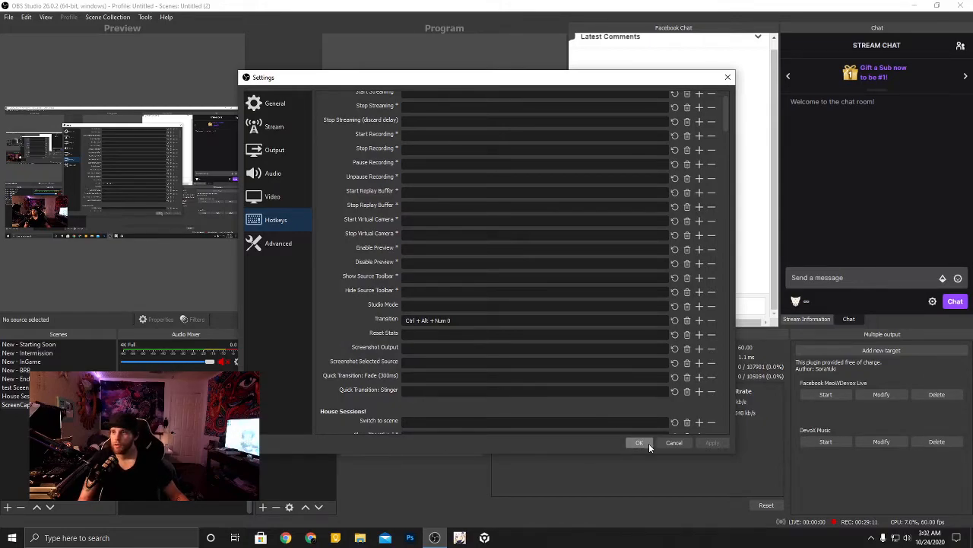
pyautogui.click(688, 445)
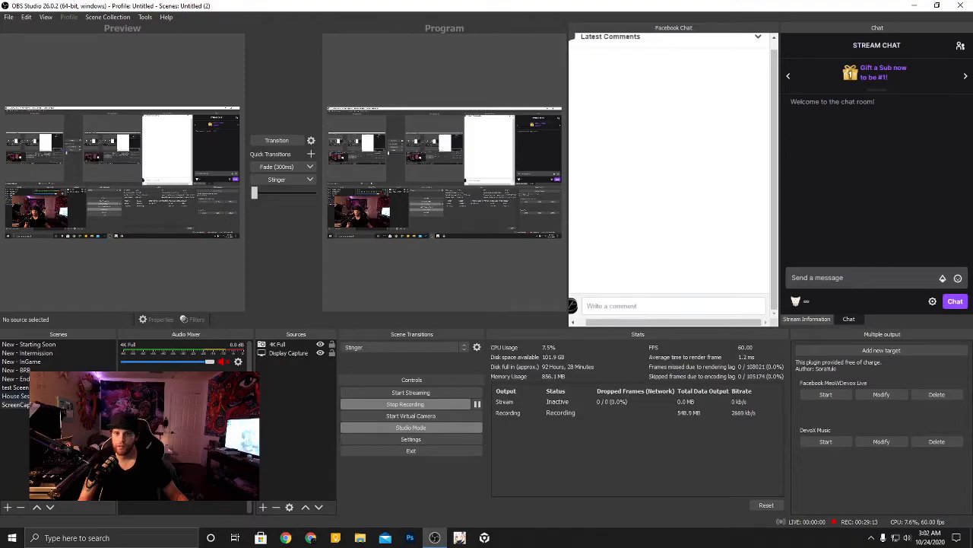
# - Load the House Sessions! scene into the preview while ScreenCap stays in the program output
pyautogui.hotkey('alt', '1')
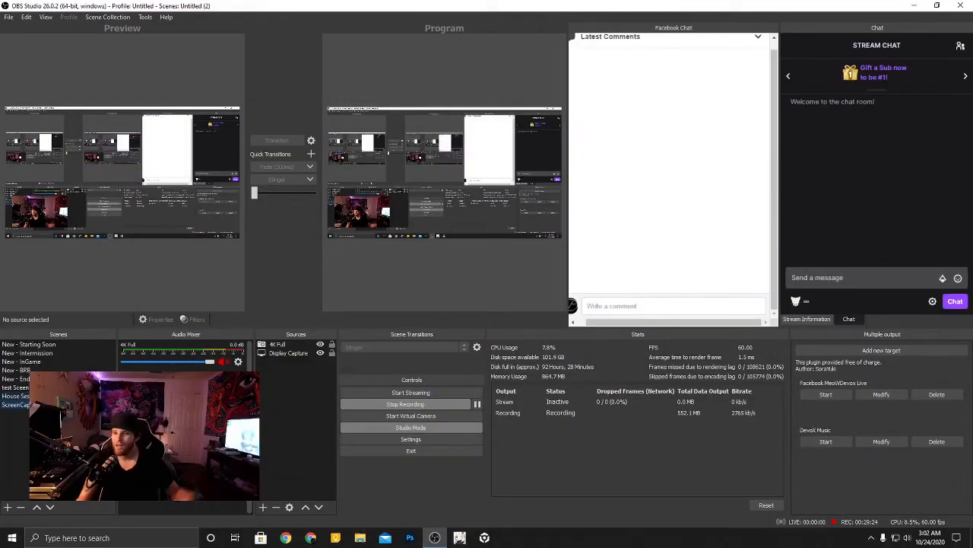
pyautogui.click(15, 396)
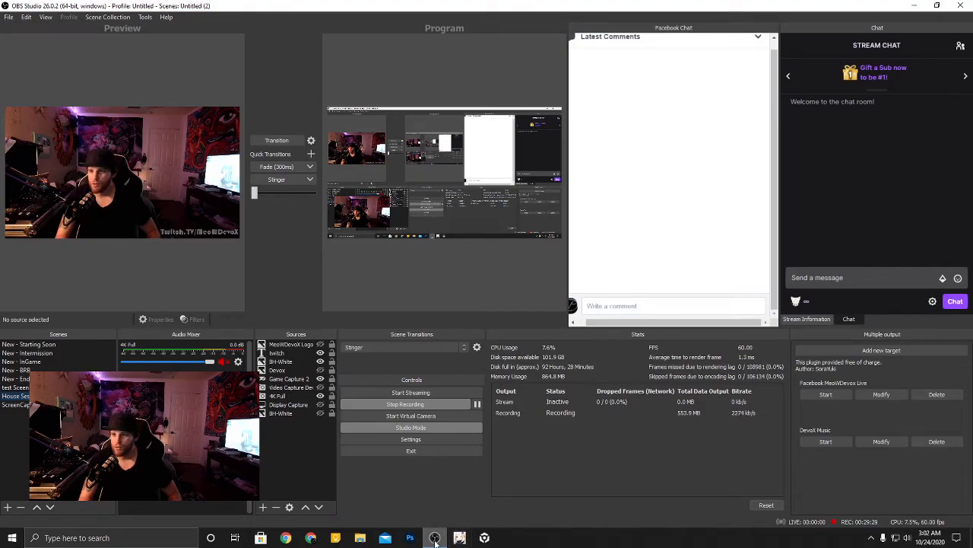
pyautogui.moveTo(435, 539)
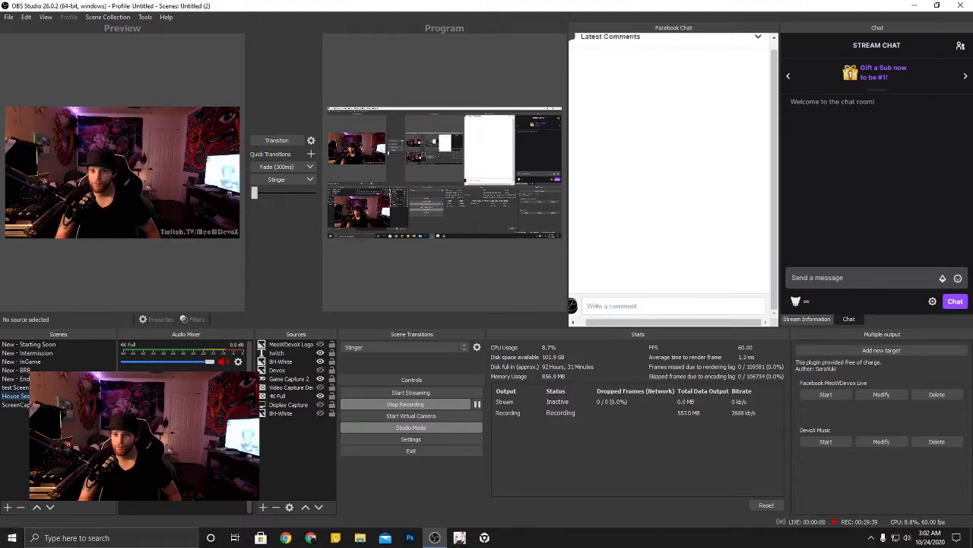
# - Hide the 4K Full camera source in the ScreenCap scene and transition the changed scene to the program output
pyautogui.click(38, 404)
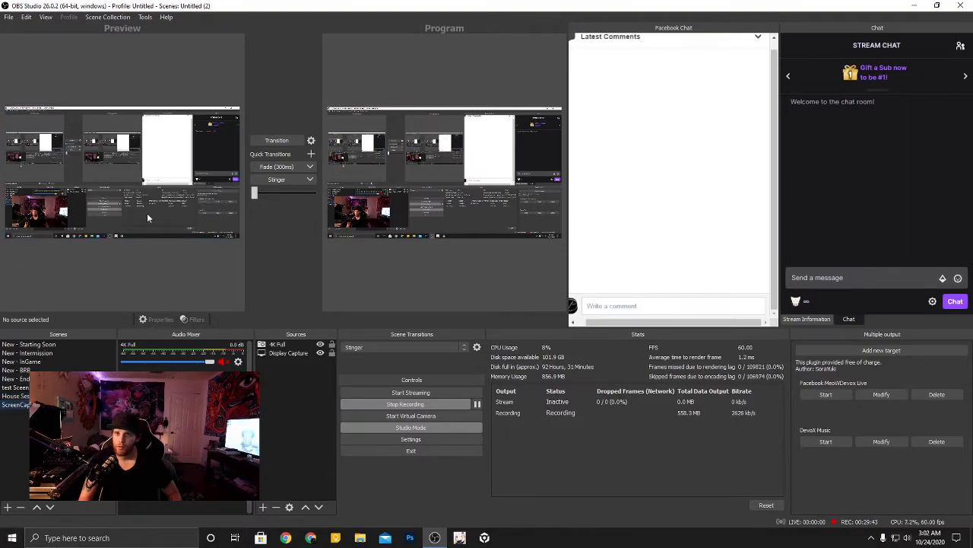
pyautogui.click(57, 217)
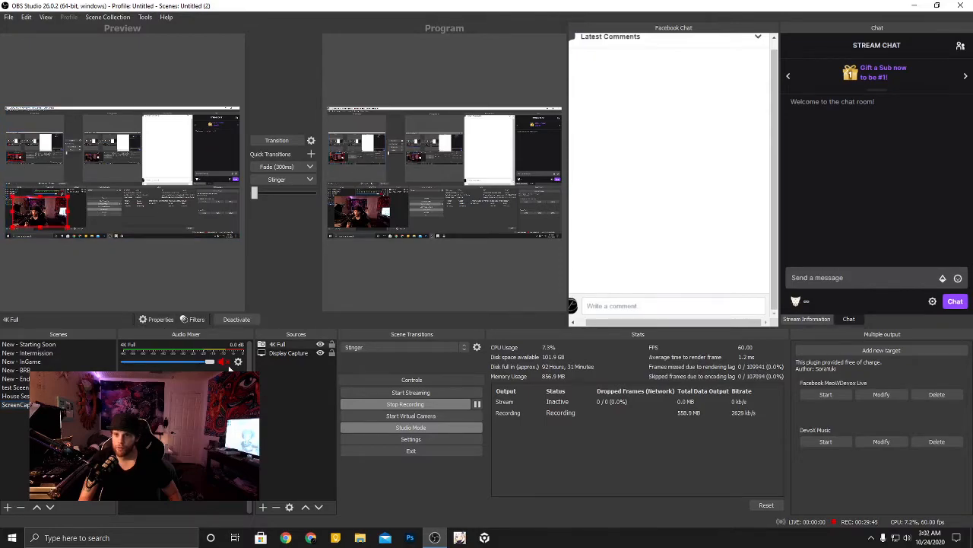
pyautogui.click(319, 345)
pyautogui.click(46, 396)
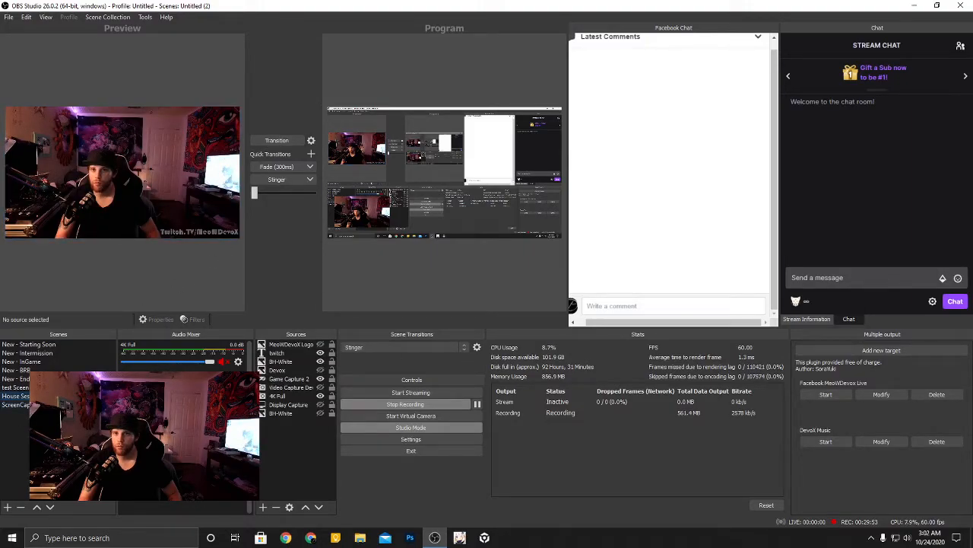
pyautogui.click(46, 404)
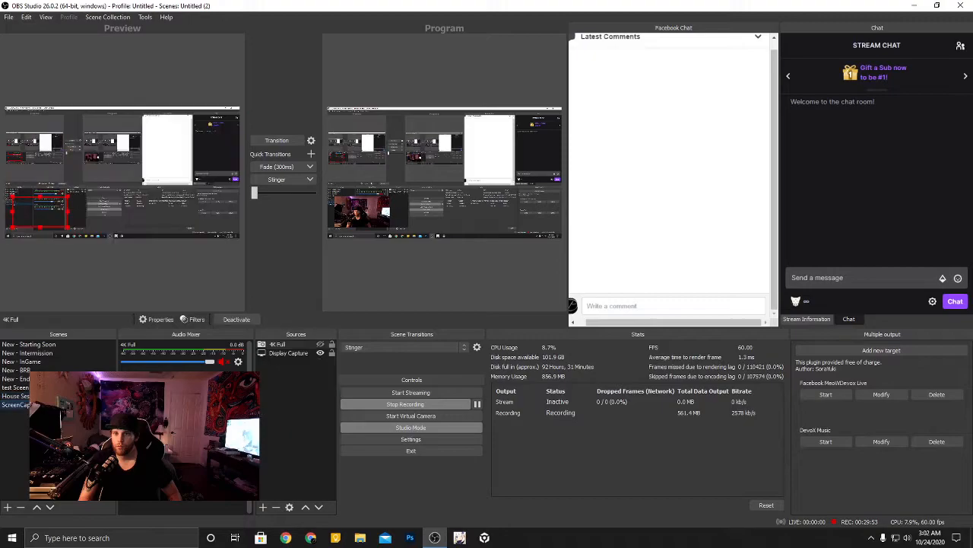
pyautogui.click(282, 142)
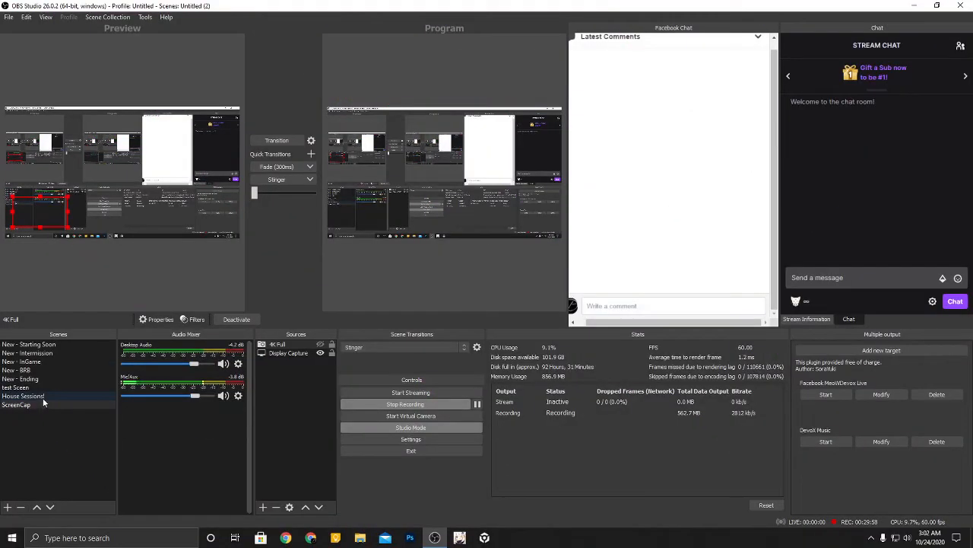
# - Put House Sessions! in the preview and check the hotkey assigned to Transition in the hotkey settings without making changes
pyautogui.click(43, 396)
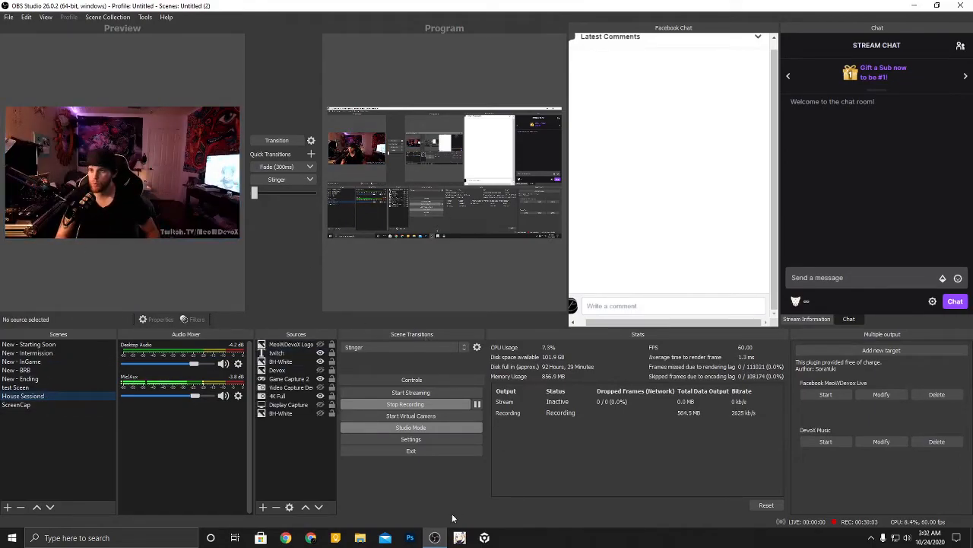
pyautogui.click(446, 442)
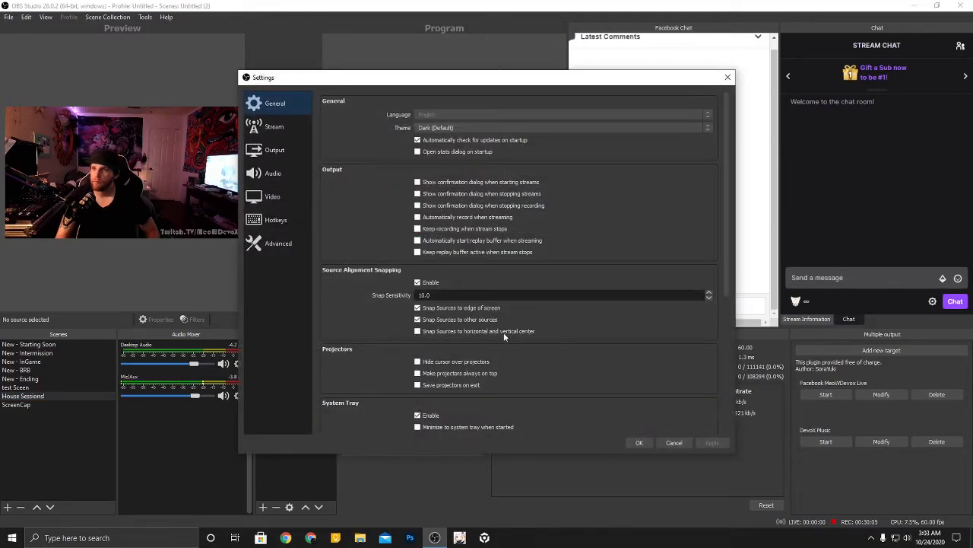
pyautogui.click(300, 221)
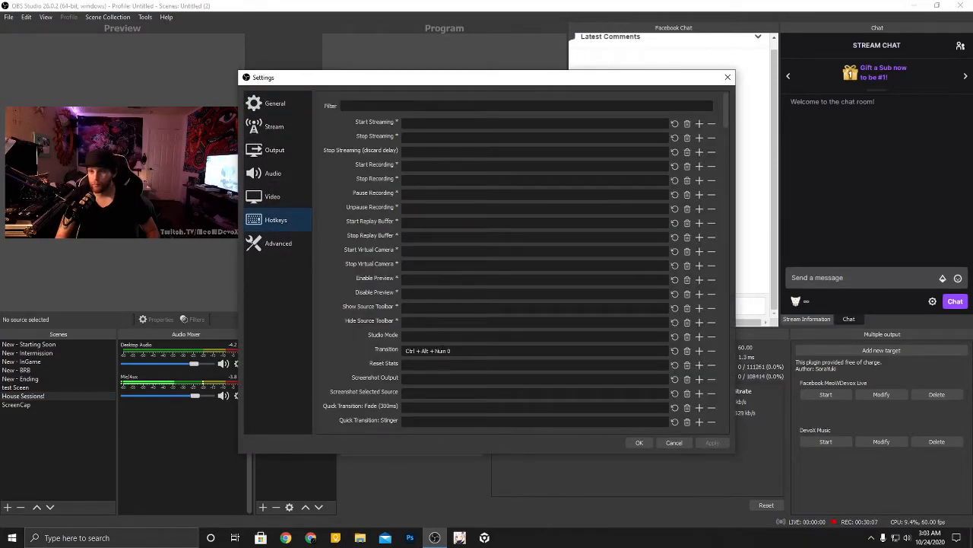
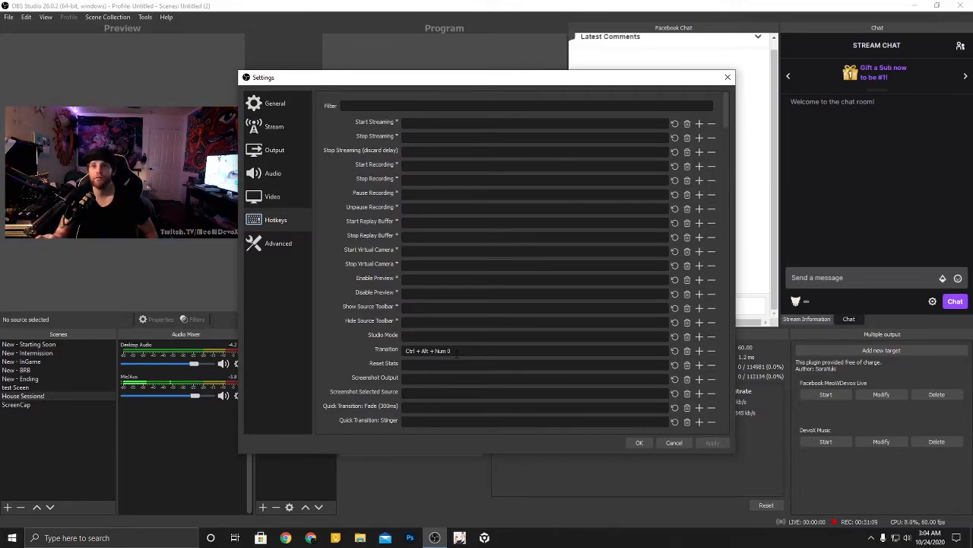
pyautogui.scroll(-1, 456, 350)
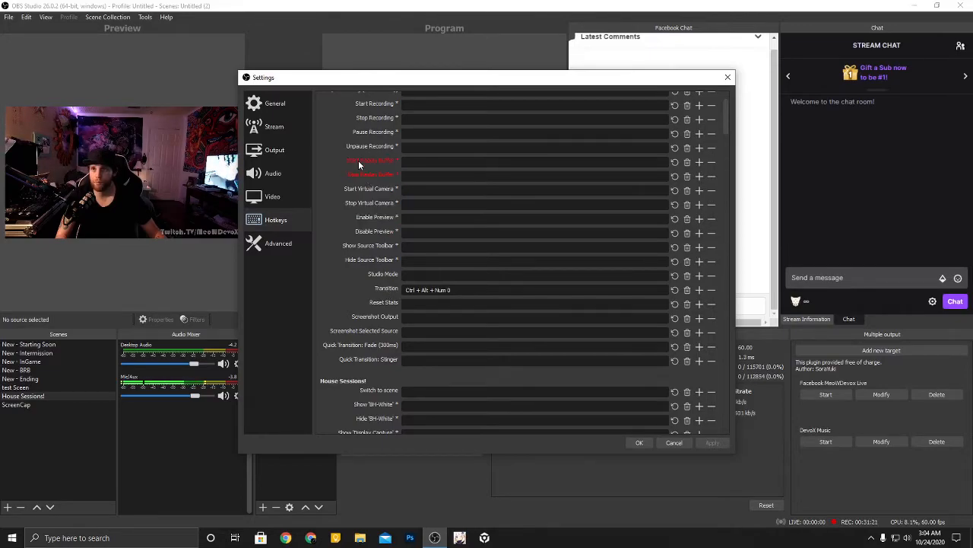
pyautogui.moveTo(348, 76); pyautogui.dragTo(444, 72)
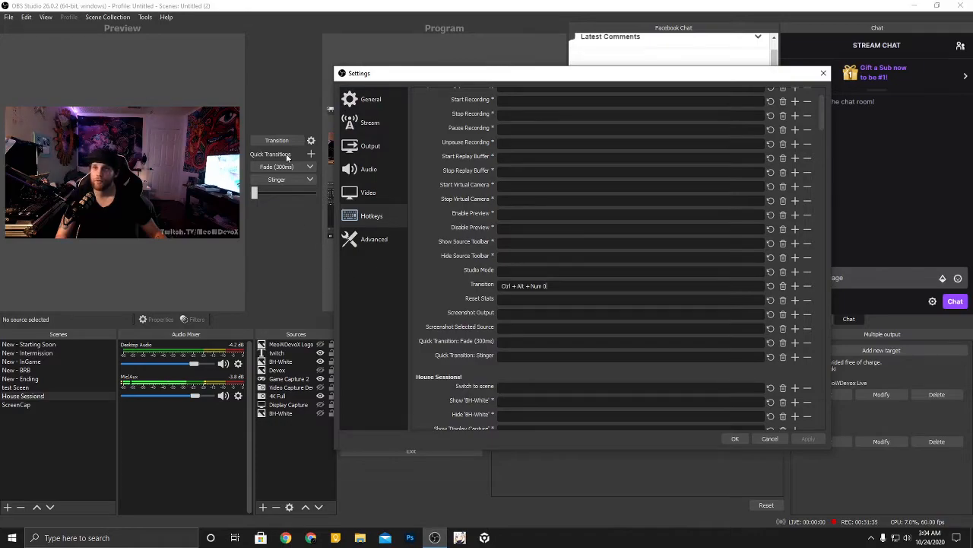
pyautogui.moveTo(645, 74); pyautogui.dragTo(806, 135)
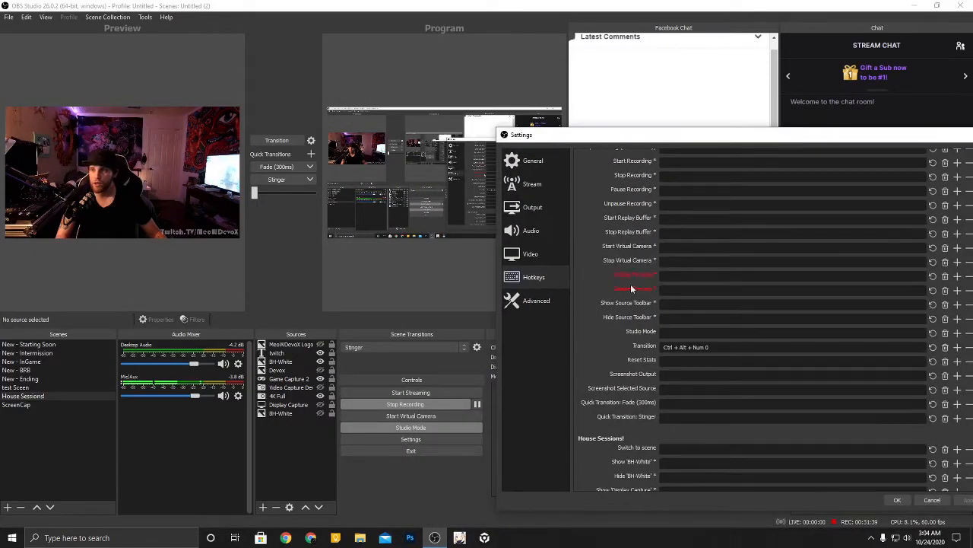
pyautogui.moveTo(715, 134); pyautogui.dragTo(524, 85)
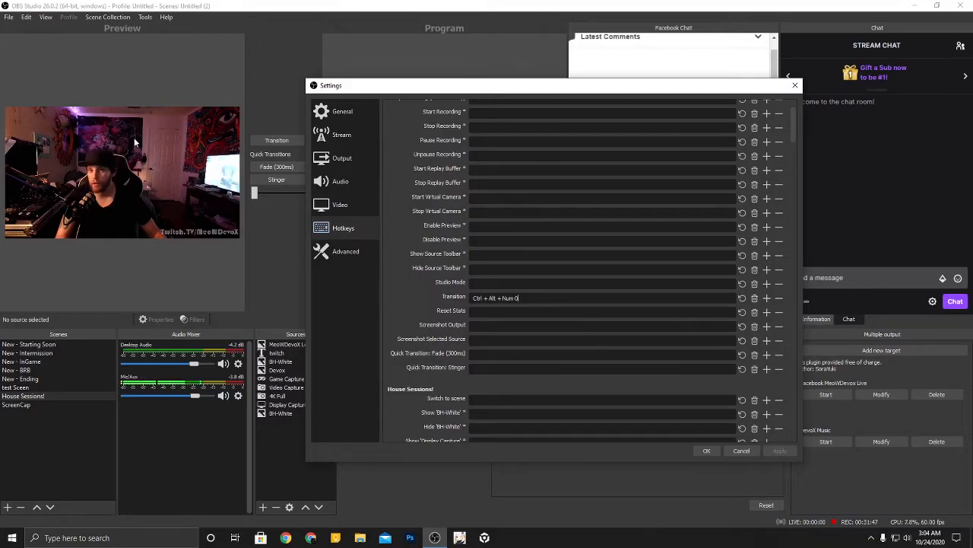
pyautogui.click(796, 85)
# - Examine the scene-to-scene fade and stinger assignments in the Transition Override Matrix and close it
pyautogui.click(46, 17)
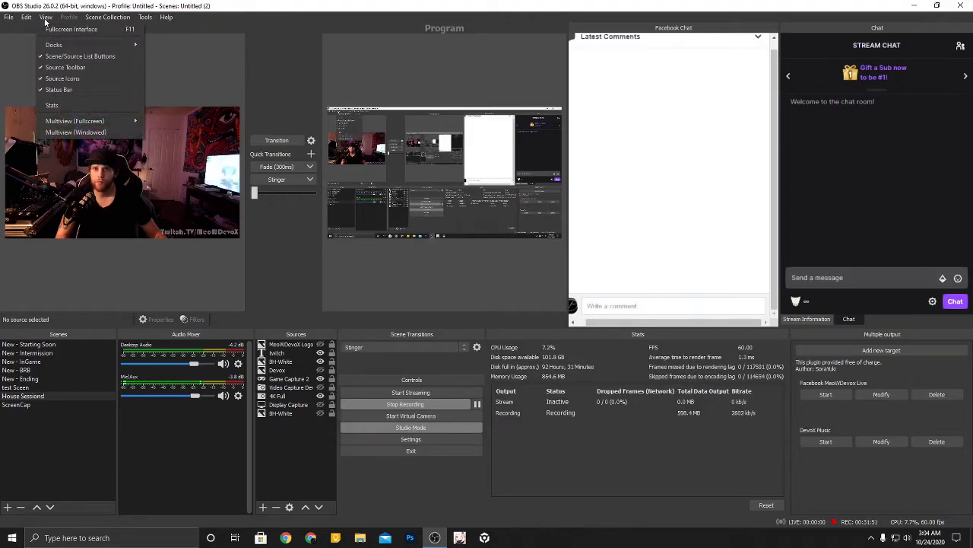
pyautogui.moveTo(74, 46)
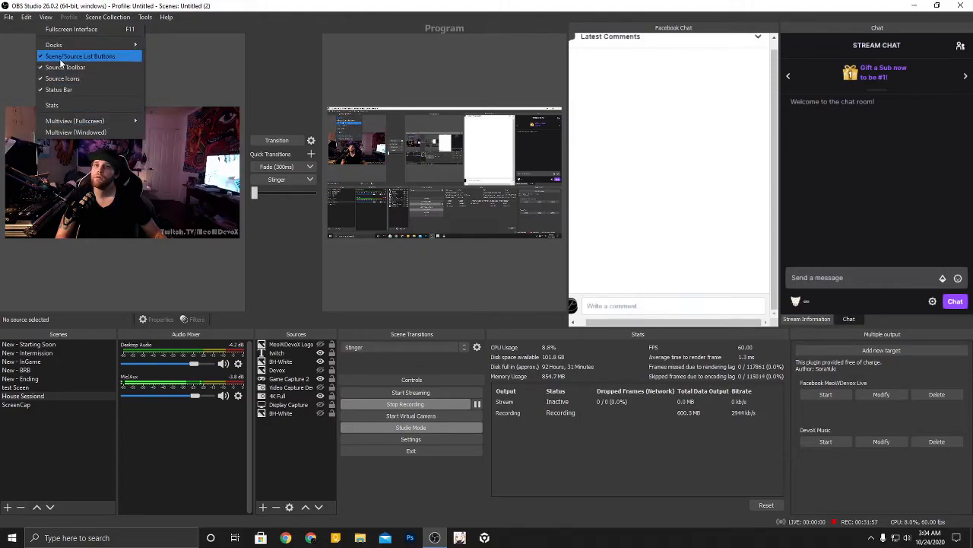
pyautogui.click(46, 18)
pyautogui.click(42, 20)
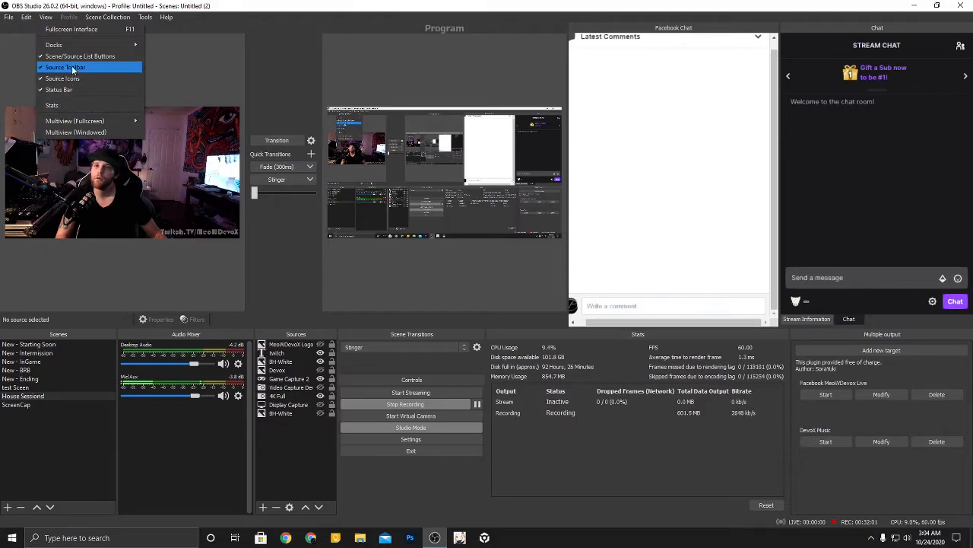
pyautogui.moveTo(142, 21)
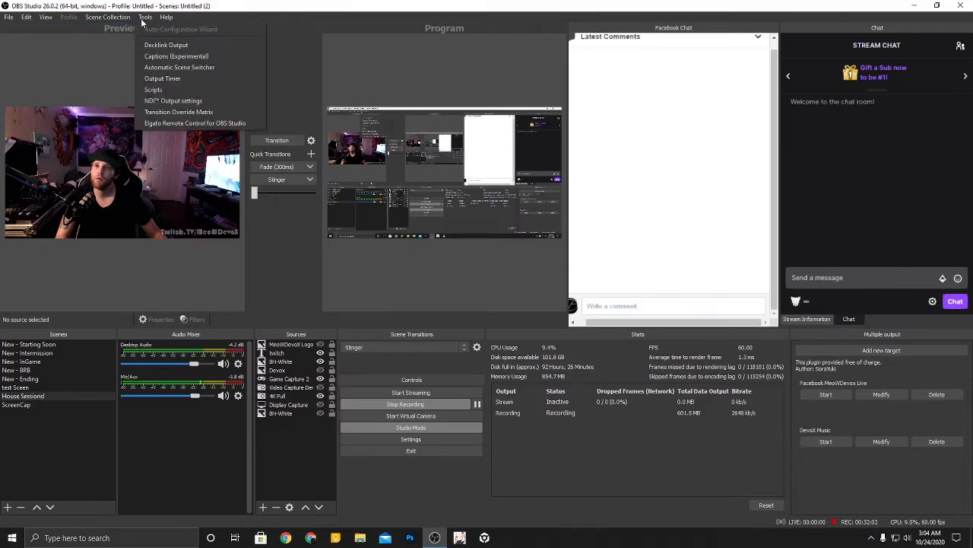
pyautogui.click(225, 117)
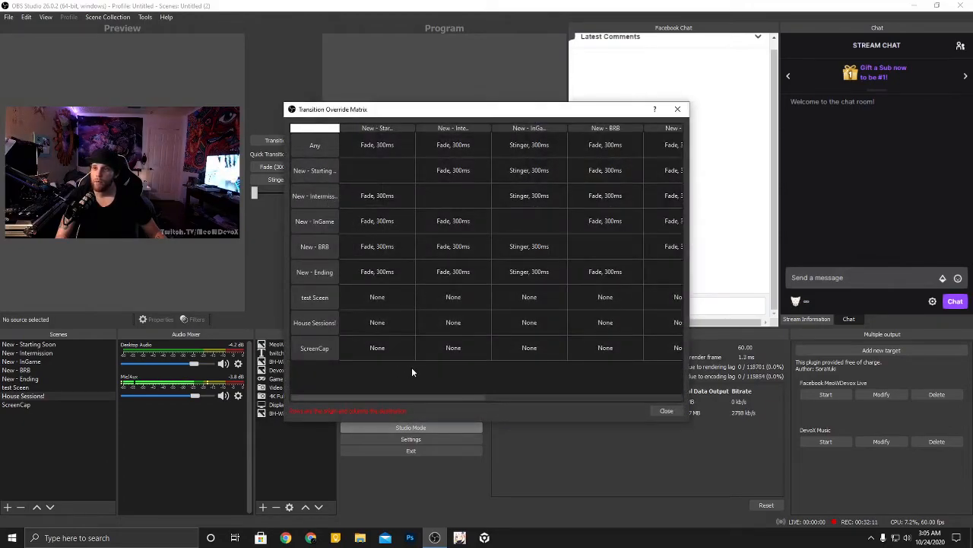
pyautogui.moveTo(405, 398); pyautogui.dragTo(324, 401)
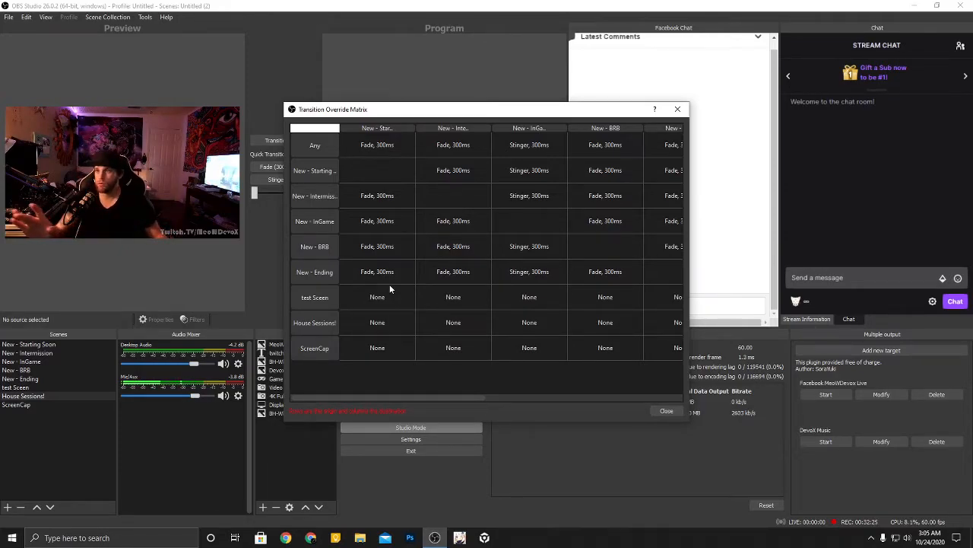
pyautogui.moveTo(472, 110); pyautogui.dragTo(607, 118)
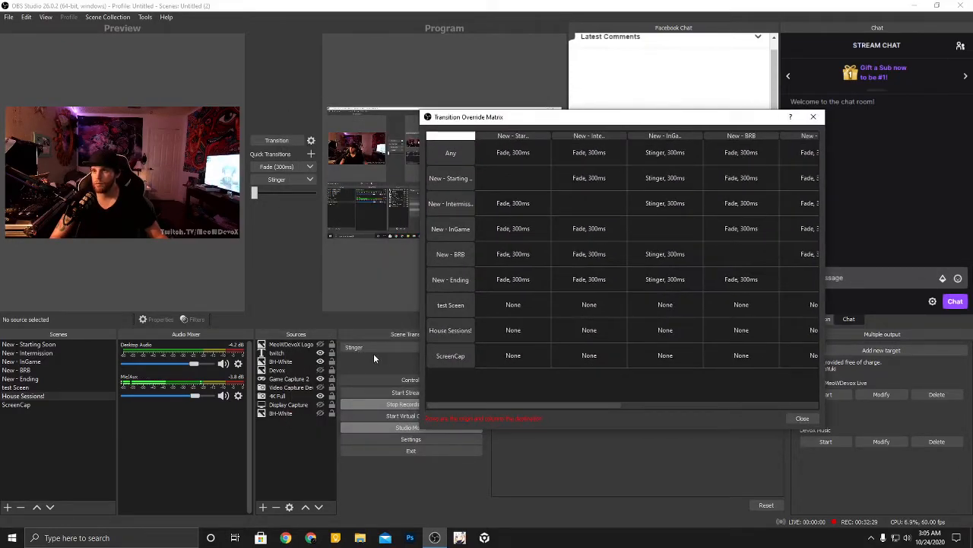
pyautogui.moveTo(529, 119); pyautogui.dragTo(421, 100)
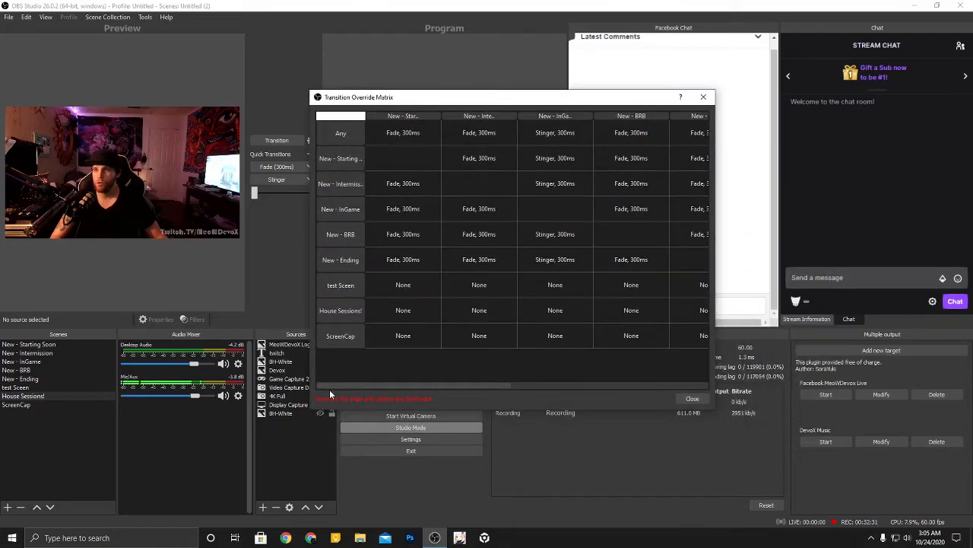
pyautogui.click(689, 399)
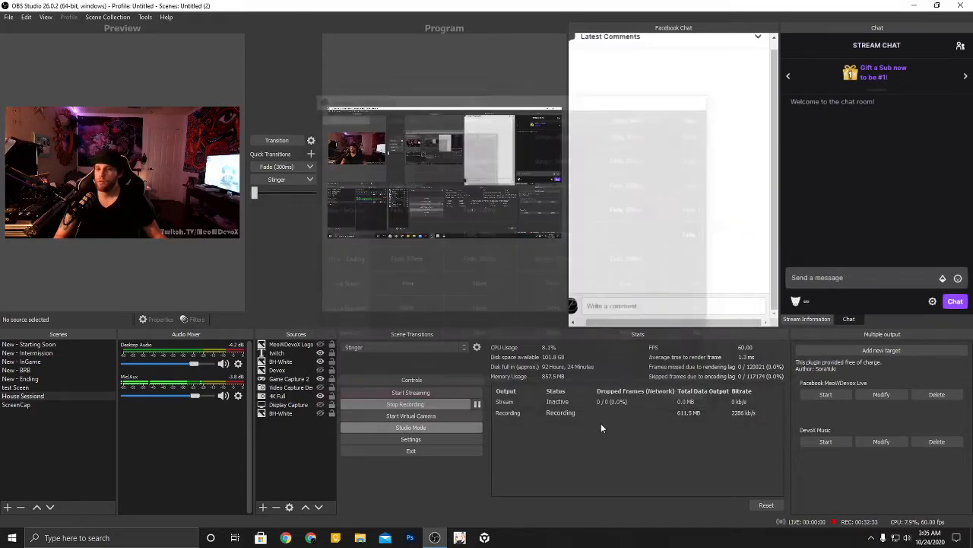
# - Try transitioning a stream overlay scene to the program output, switch back to ScreenCap, and return House Sessions! to the preview
pyautogui.click(35, 388)
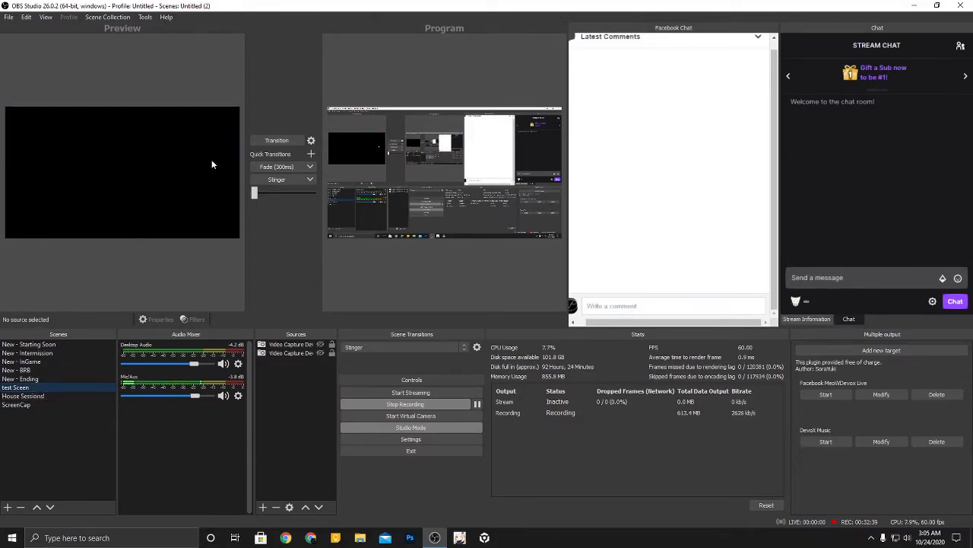
pyautogui.click(277, 141)
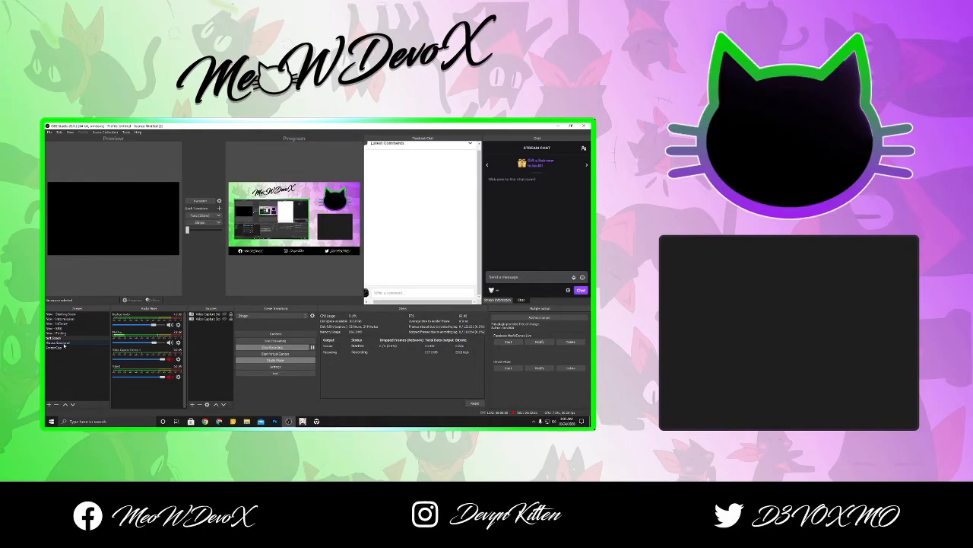
pyautogui.click(64, 343)
pyautogui.click(70, 347)
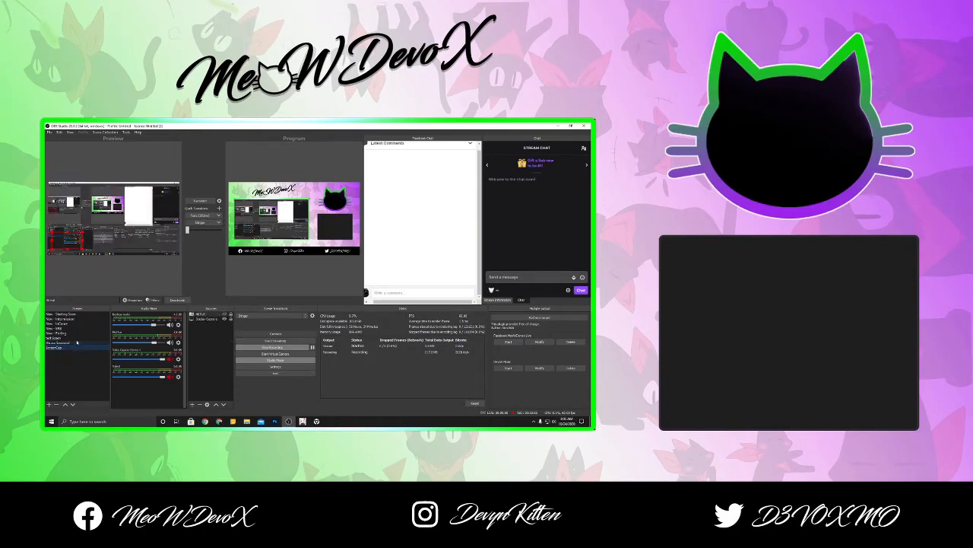
pyautogui.click(200, 202)
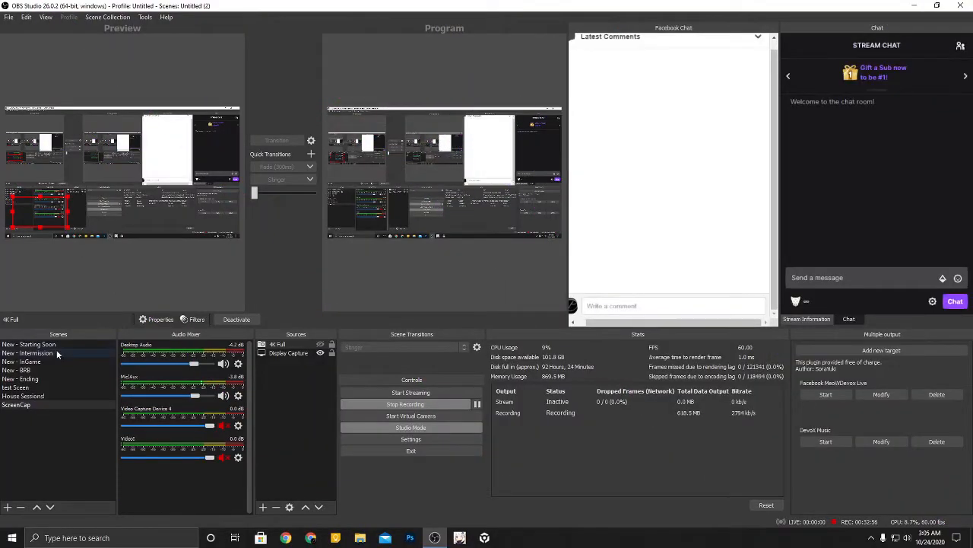
pyautogui.click(26, 386)
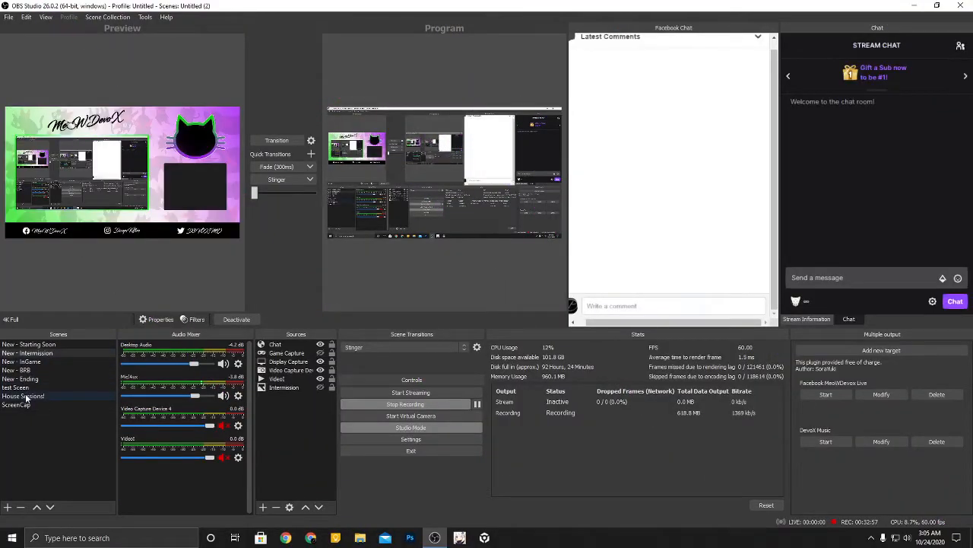
pyautogui.click(28, 394)
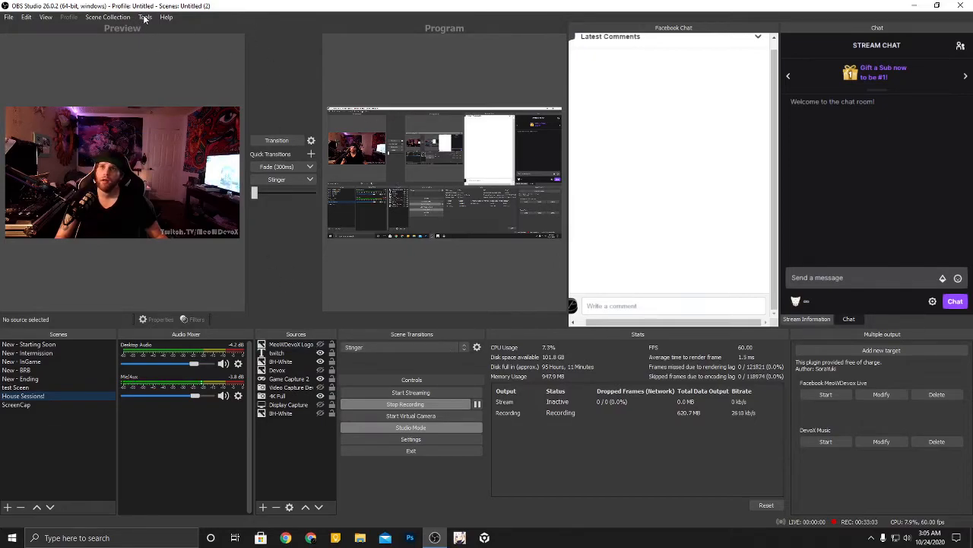
# - Examine the scene-switching hotkeys assigned to the New - Ending and New - InGame scenes in the hotkey settings, then close them without changes
pyautogui.click(390, 442)
pyautogui.click(278, 220)
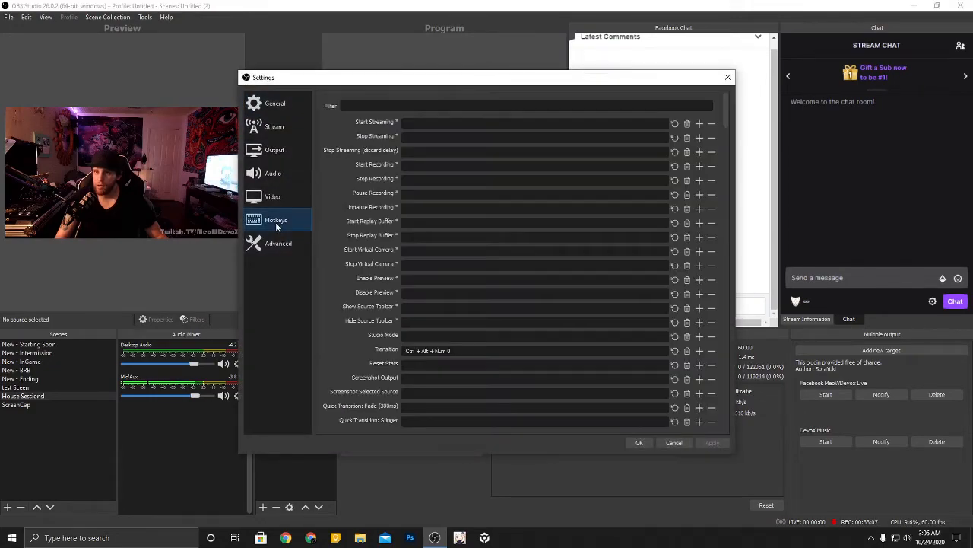
pyautogui.scroll(-4, 403, 316)
pyautogui.scroll(-5, 404, 320)
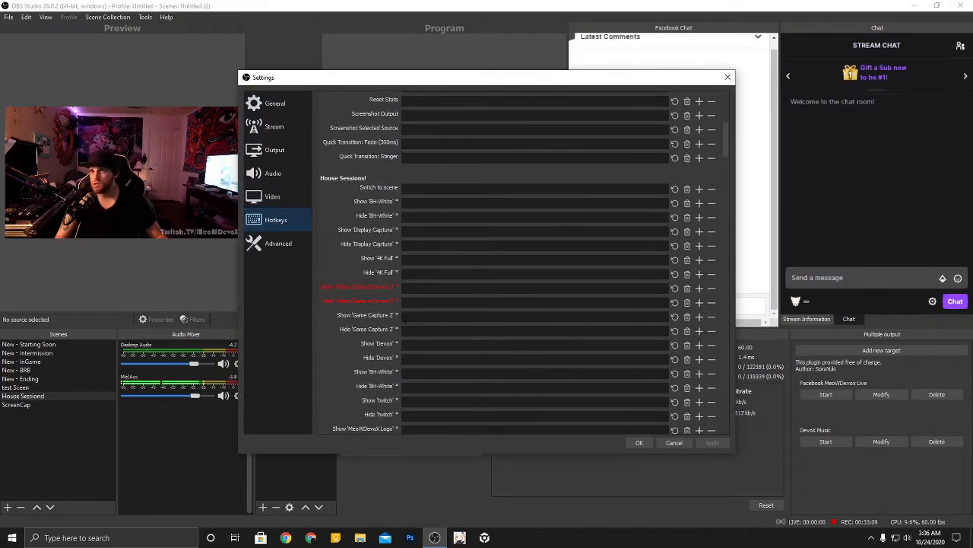
pyautogui.scroll(-3, 396, 309)
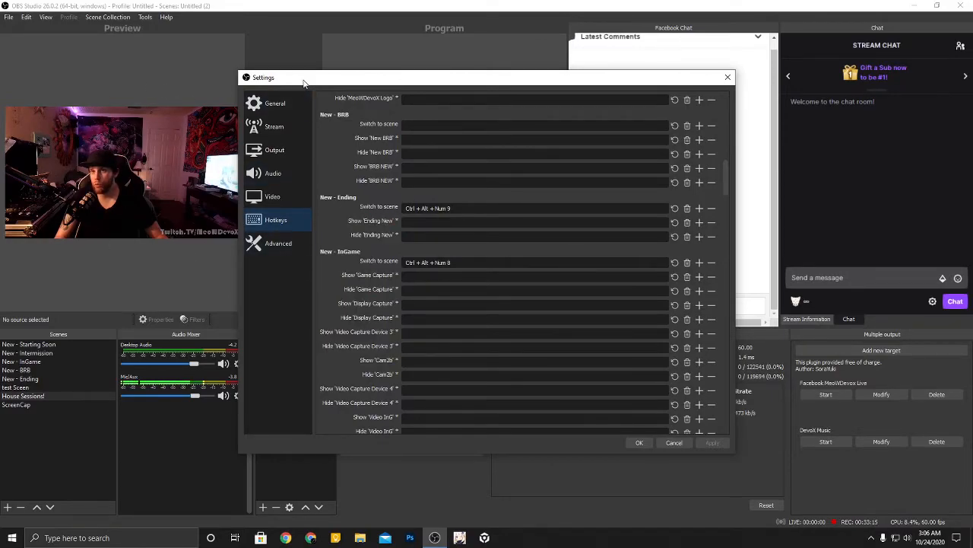
pyautogui.moveTo(306, 84); pyautogui.dragTo(426, 86)
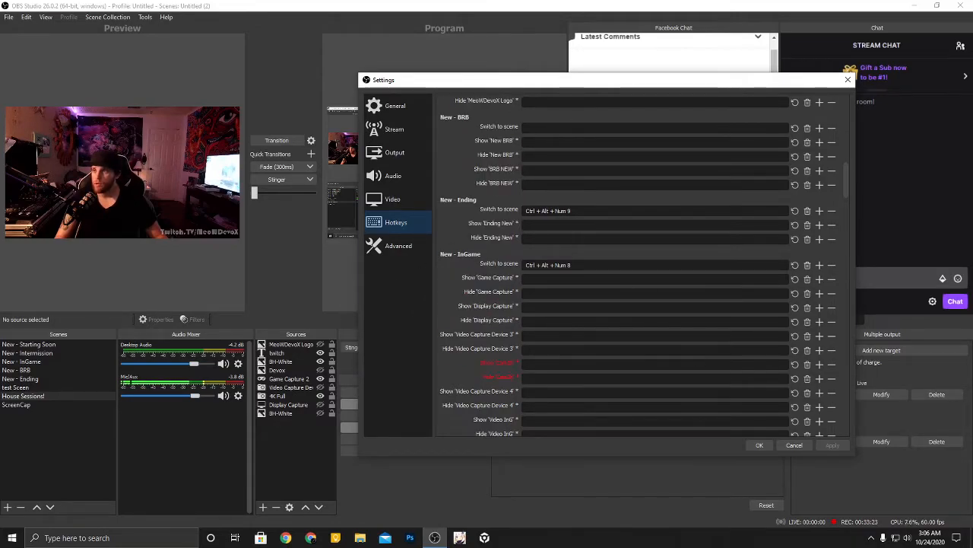
pyautogui.click(789, 447)
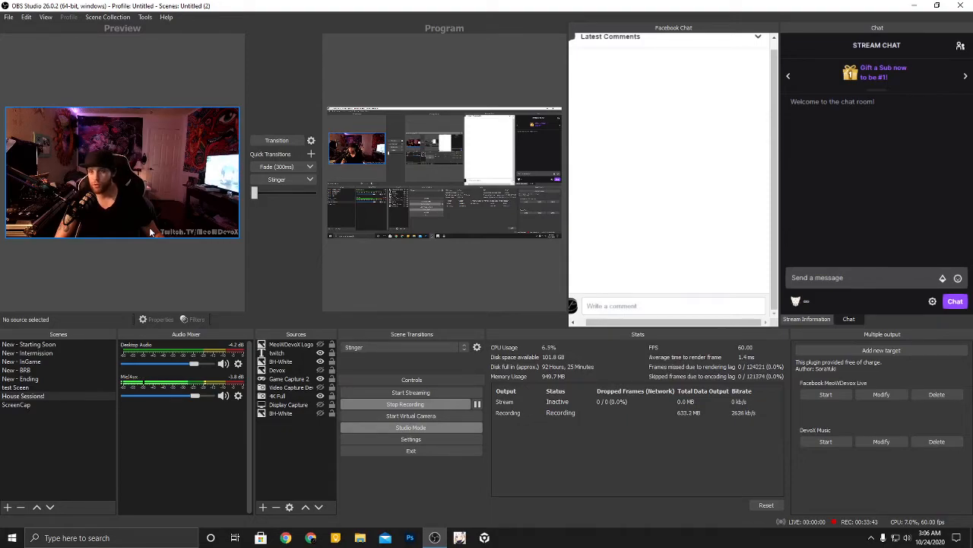
# - Test the scene hotkeys by switching the preview to New - Intermission, New - Ending, New - InGame and back to New - Intermission
pyautogui.press('F2')
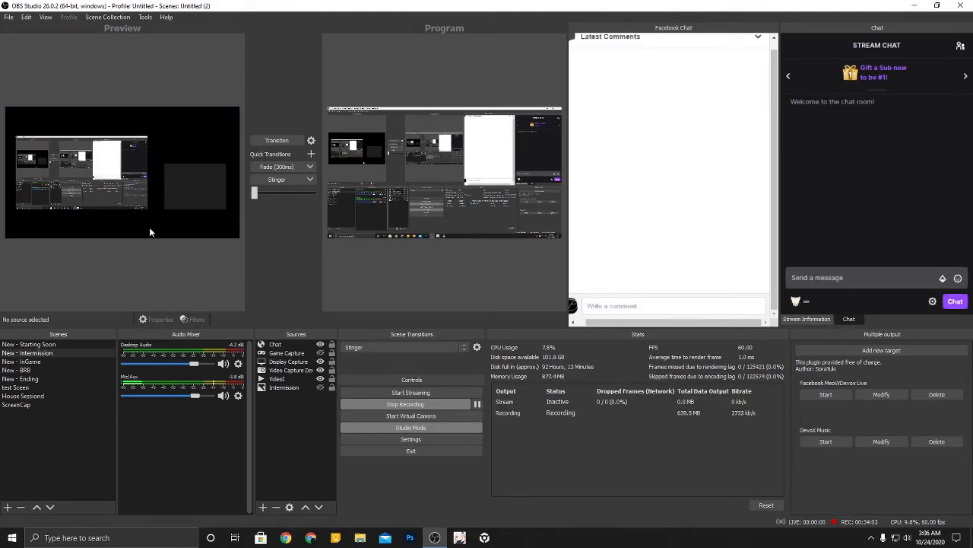
pyautogui.press('F5')
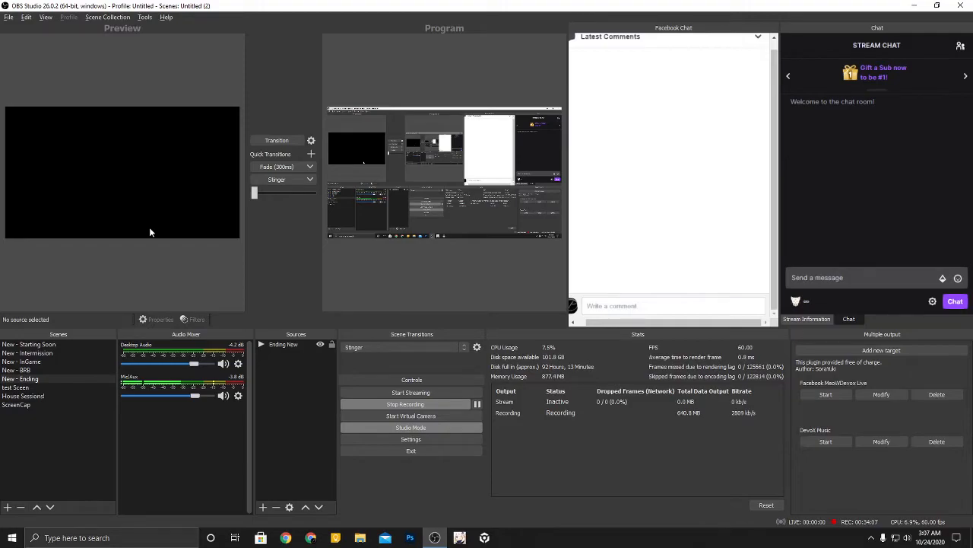
pyautogui.press('F3')
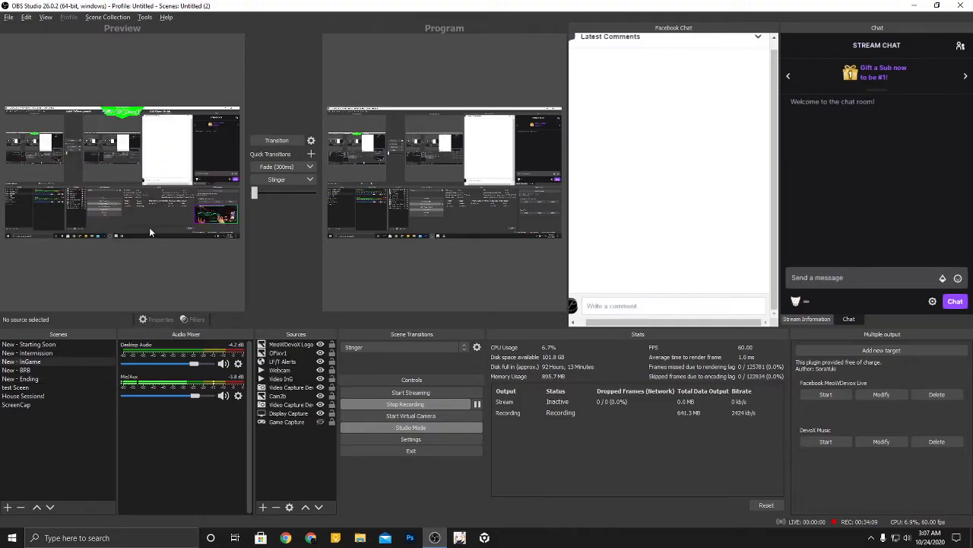
pyautogui.press('F2')
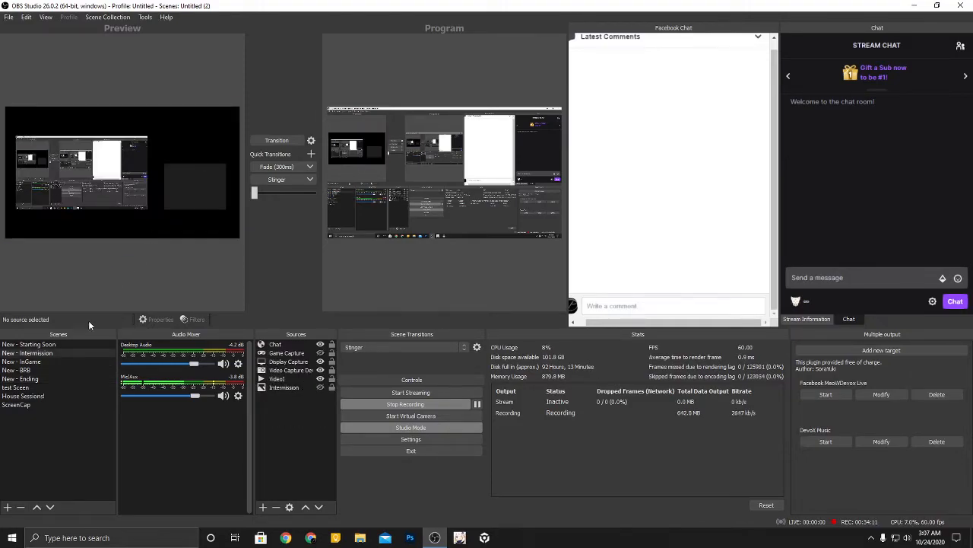
# - Put House Sessions! in the preview and transition it to the program output
pyautogui.click(42, 396)
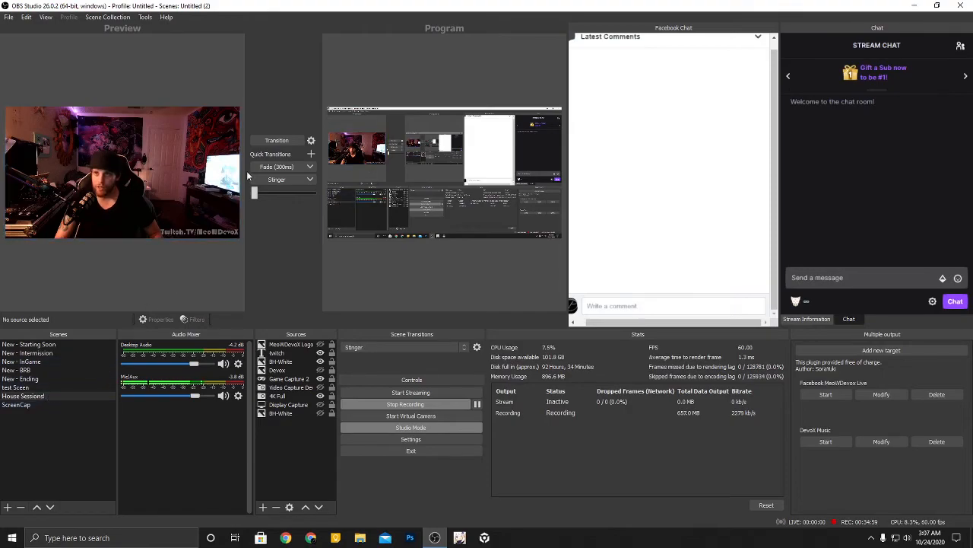
pyautogui.click(269, 143)
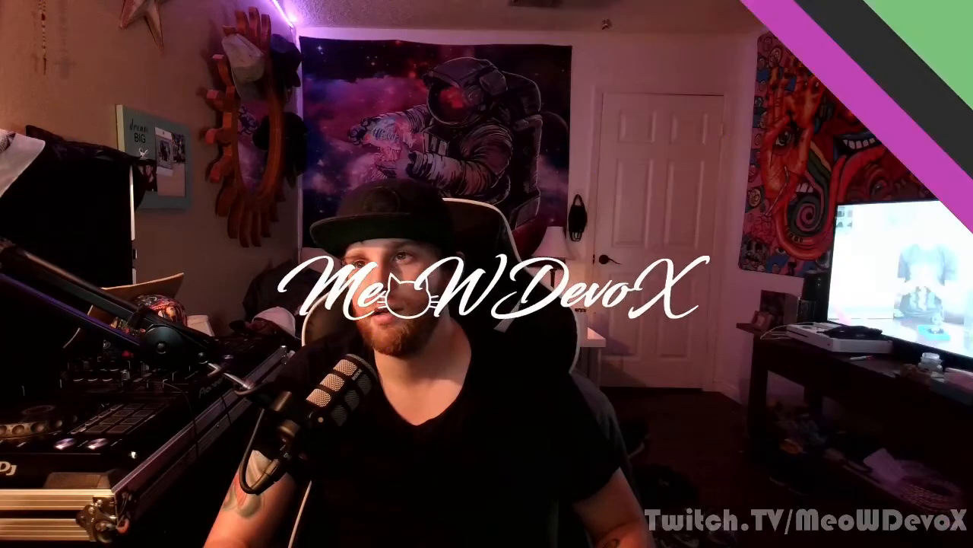